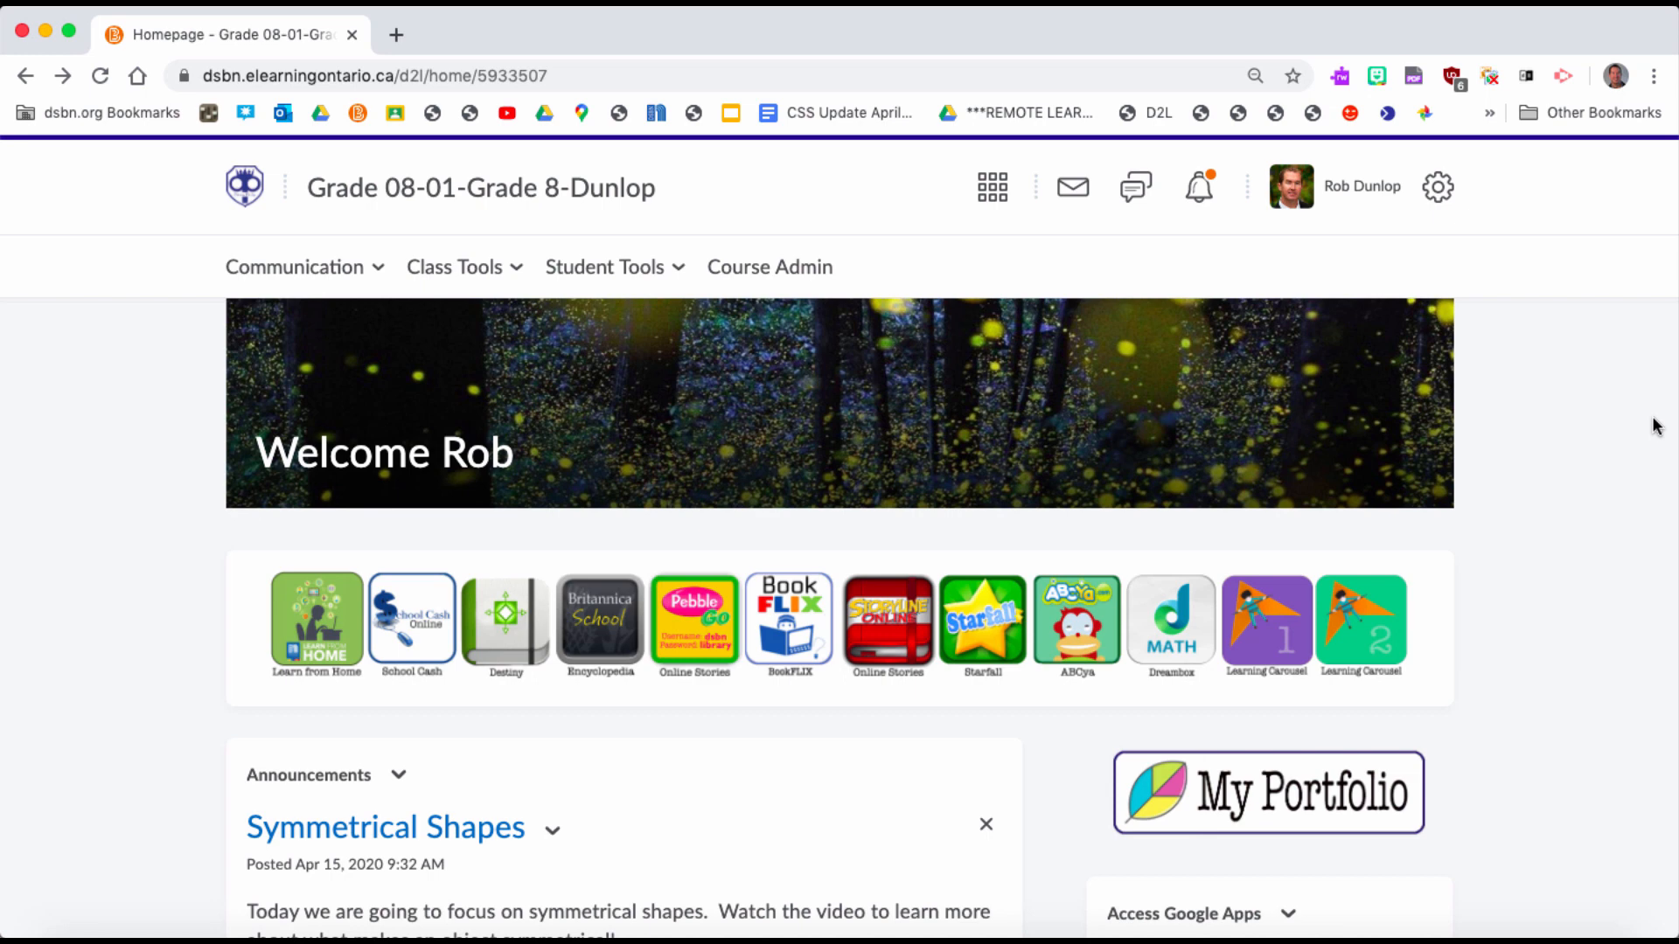
Step: Start a new assignment in the class's Assignments area and name it "Symmetry"
left_click(518, 272)
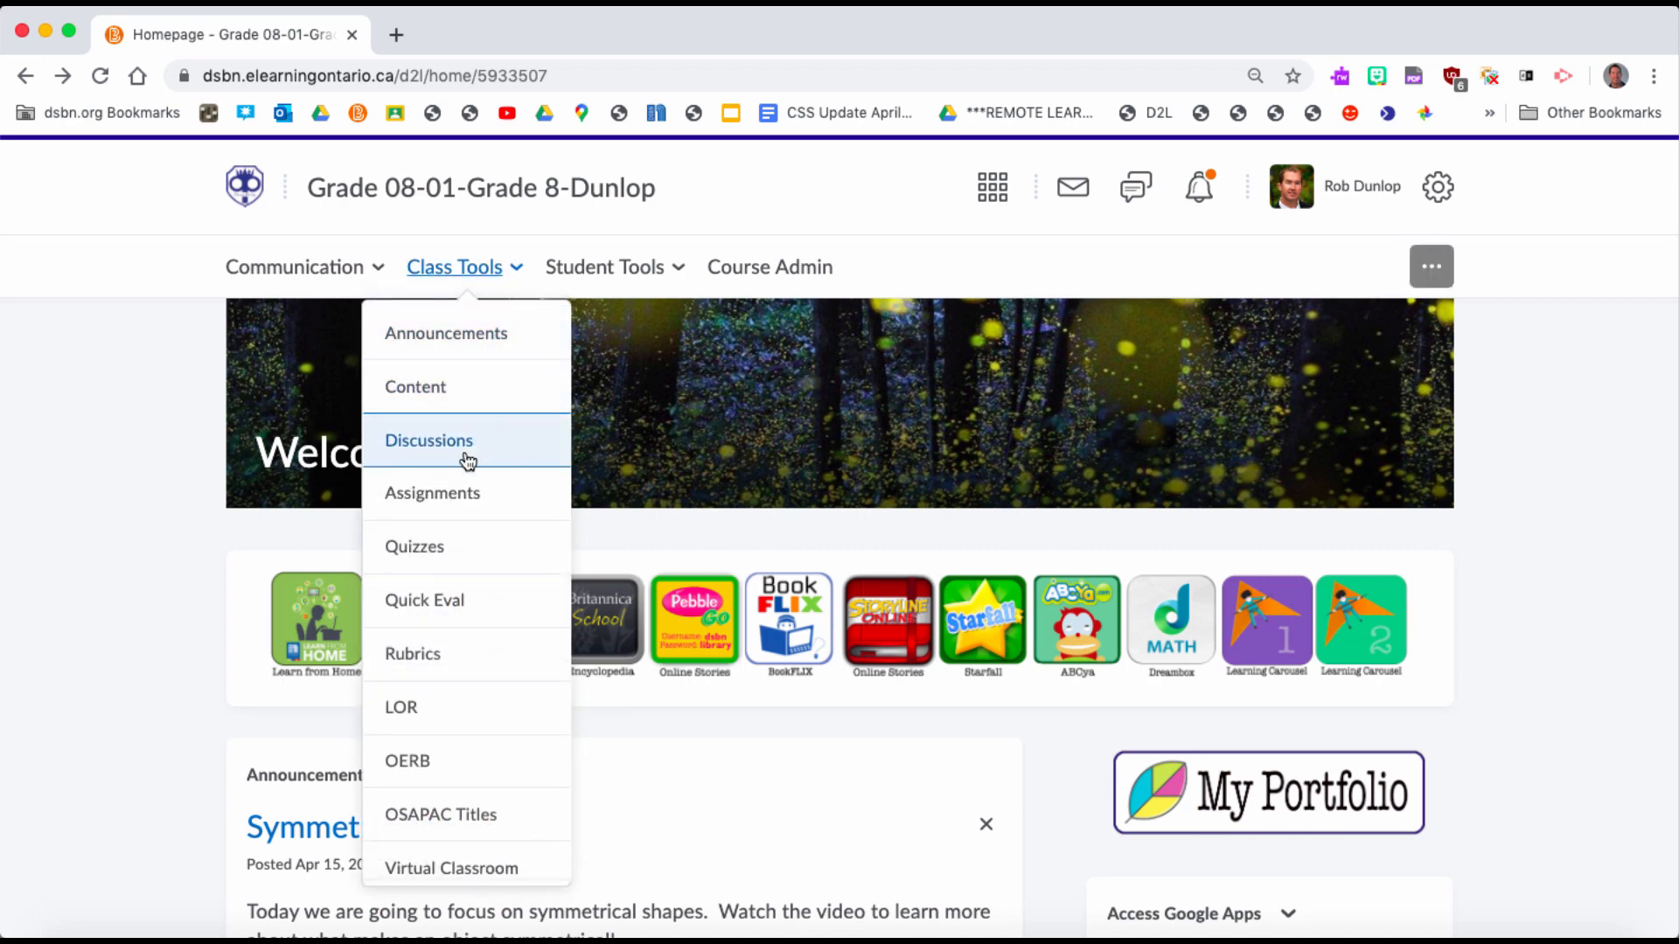
left_click(454, 507)
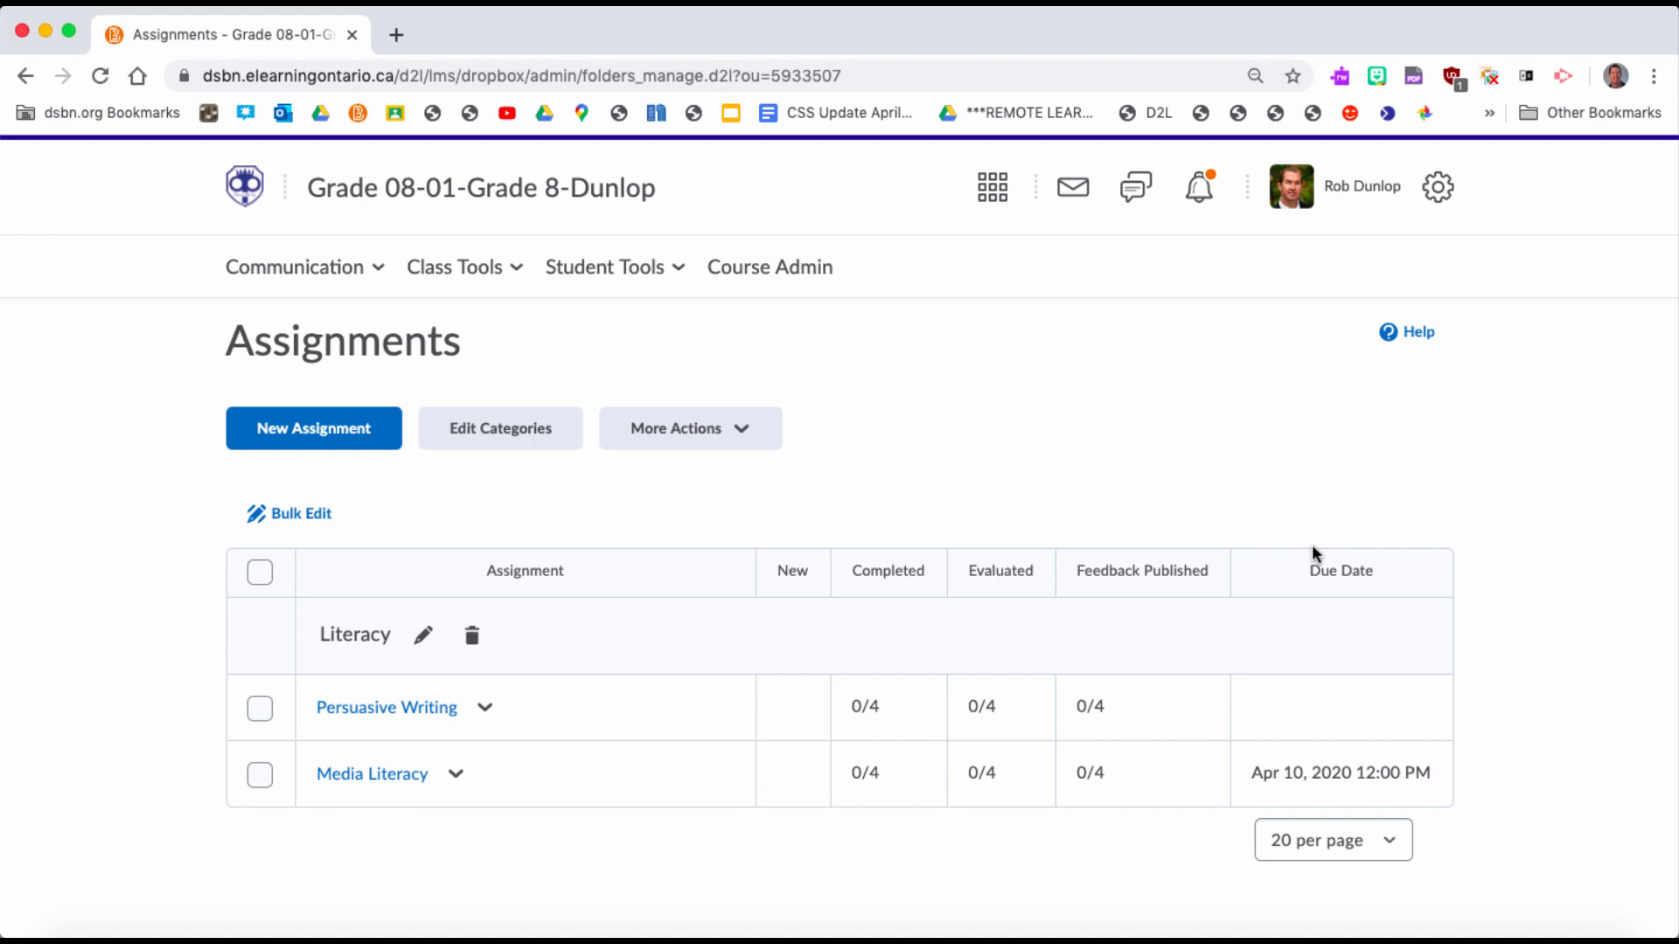
left_click(329, 441)
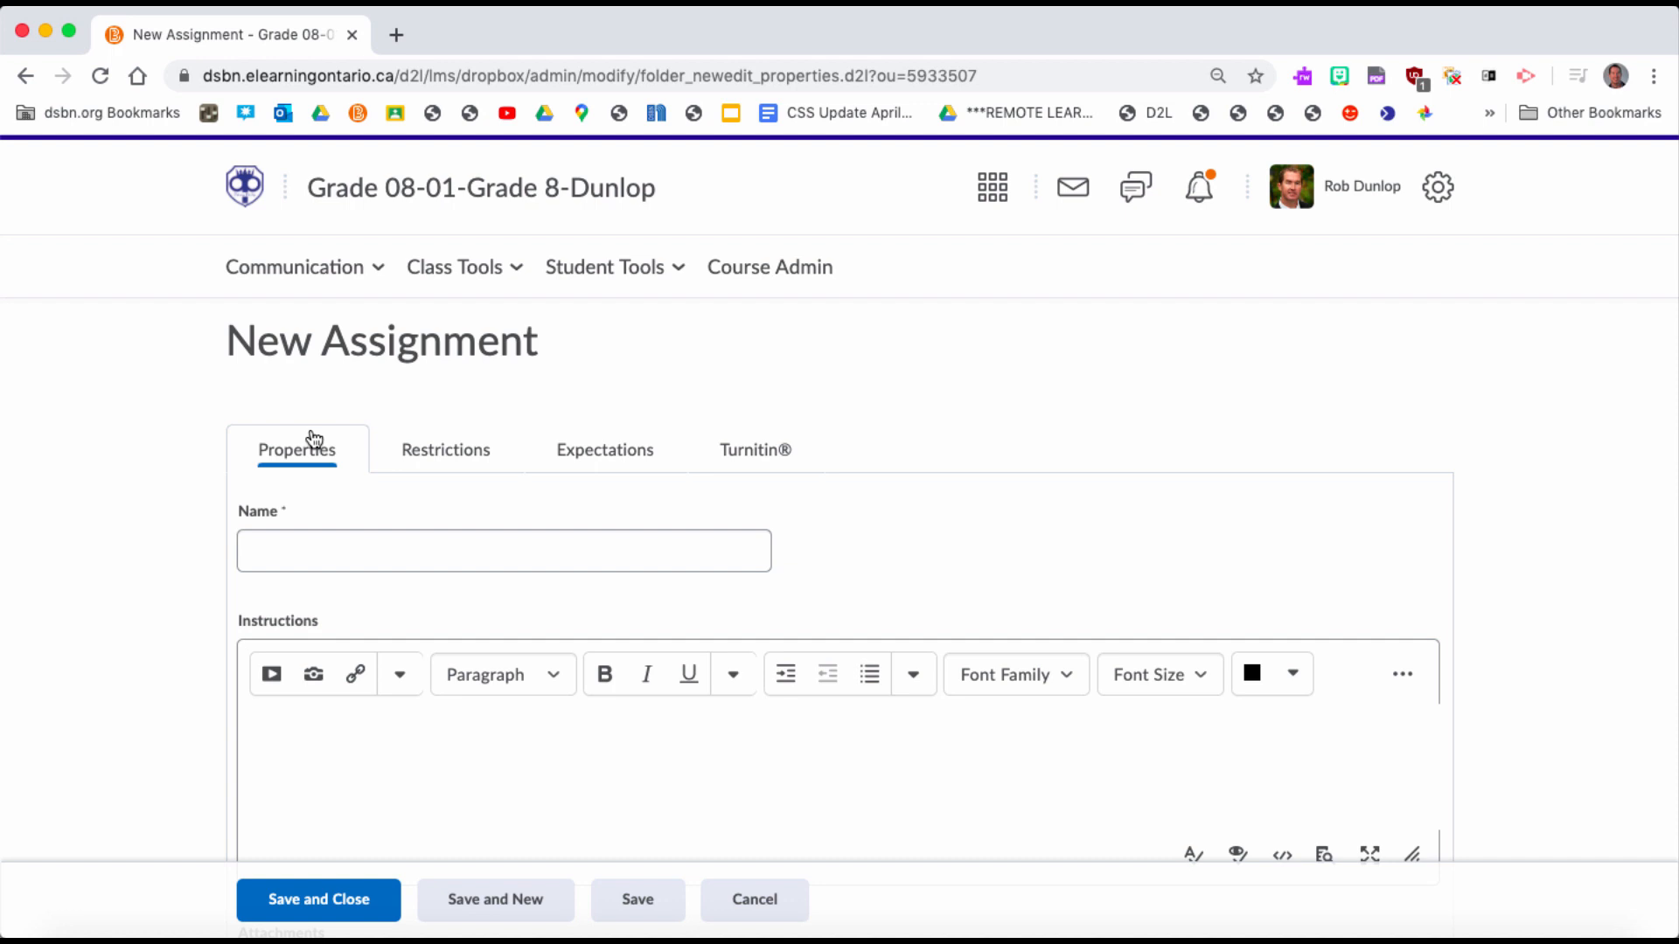
left_click(315, 540)
type("Symmetry")
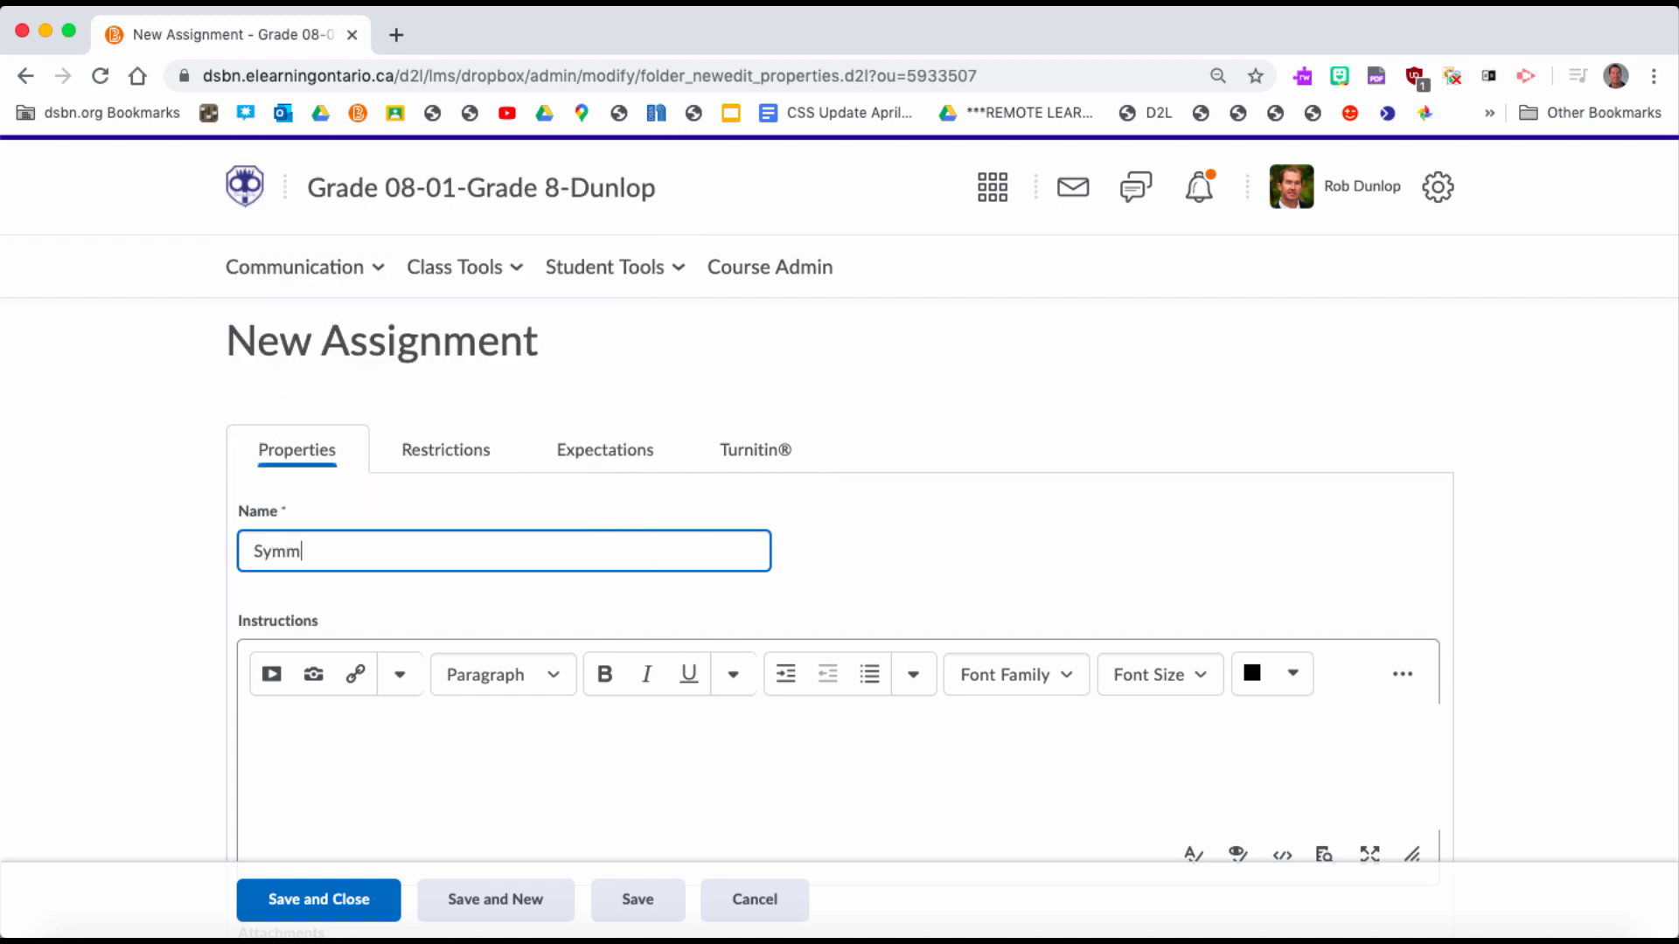
Step: Write the assignment instructions, telling students to find a symmetrical shape around the house and share their find and reasoning through the link below
left_click(408, 586)
scroll(400, 763, "down", 5)
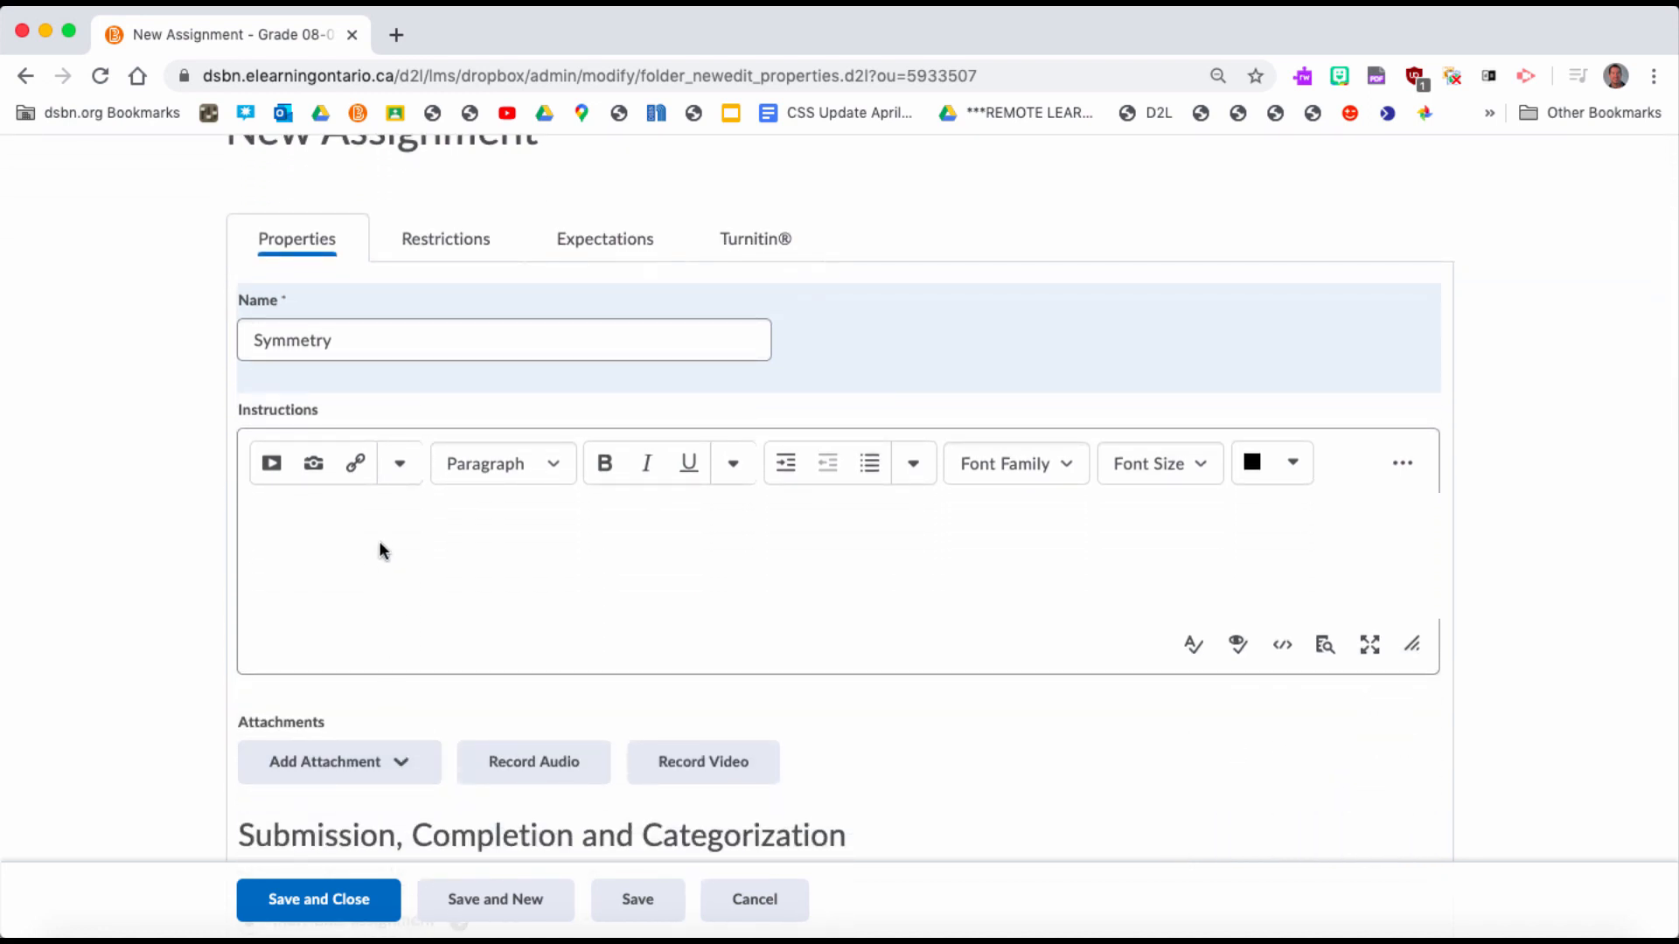
type("Look around your house and find a good example of a symmetrical shape?  Click on the link below to share what shape that you found and why you think it is symmetrical.")
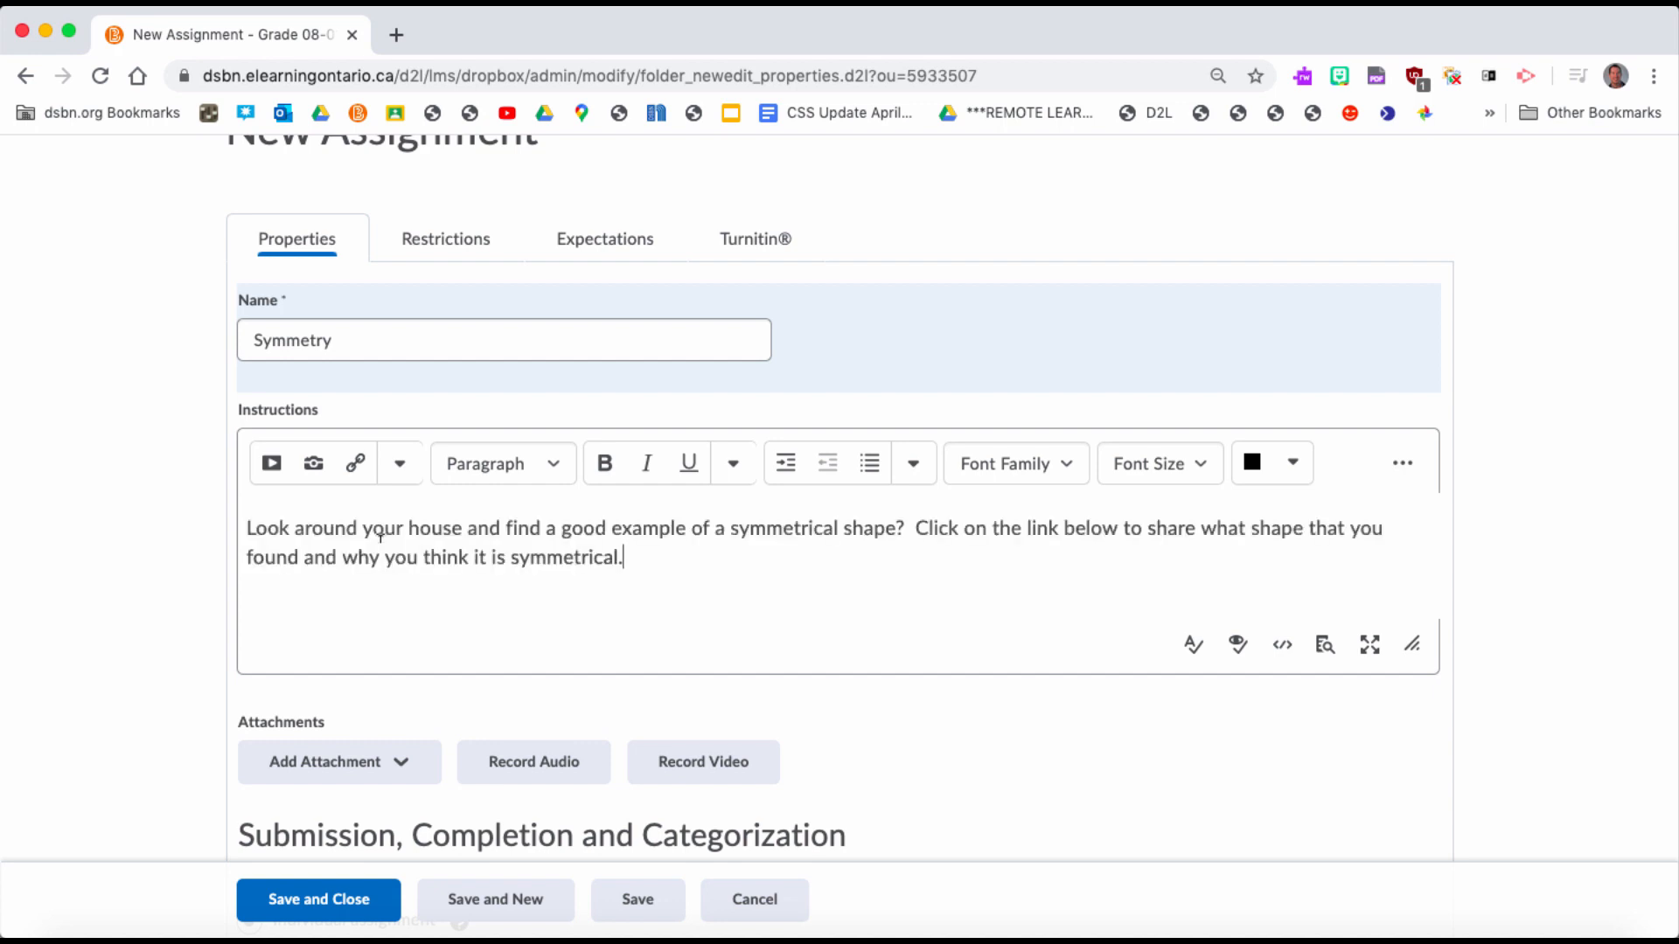
left_click(271, 467)
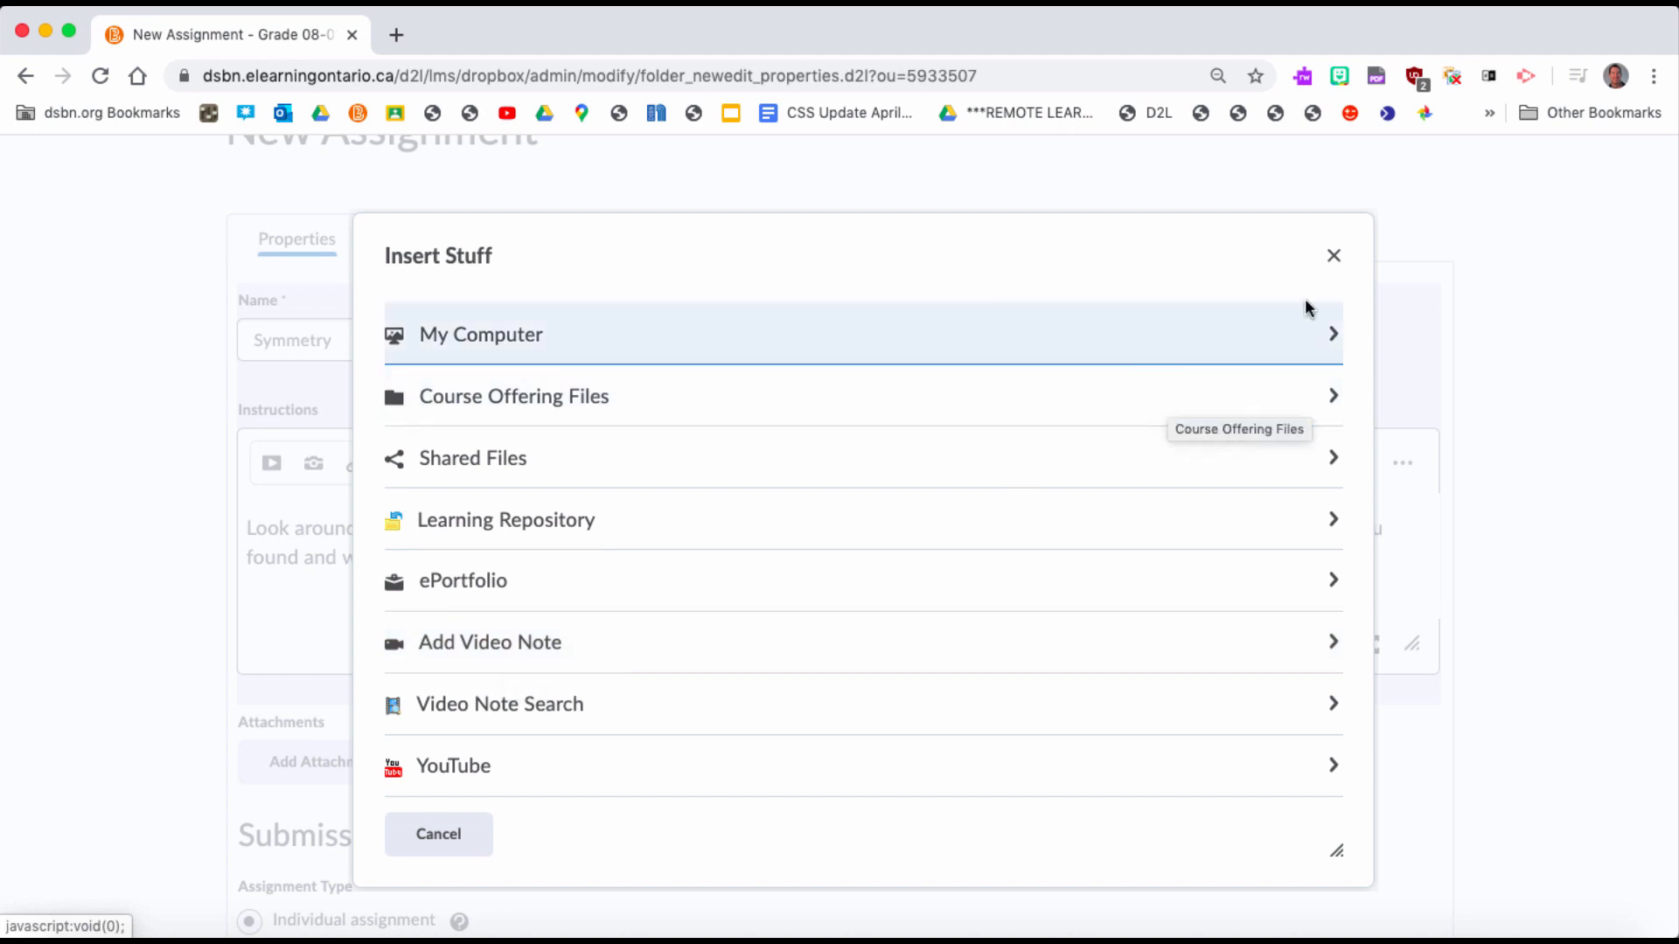
left_click(1338, 261)
Step: Create a new assignment submission category named "Math" for the Symmetry assignment
scroll(1088, 679, "down", 3)
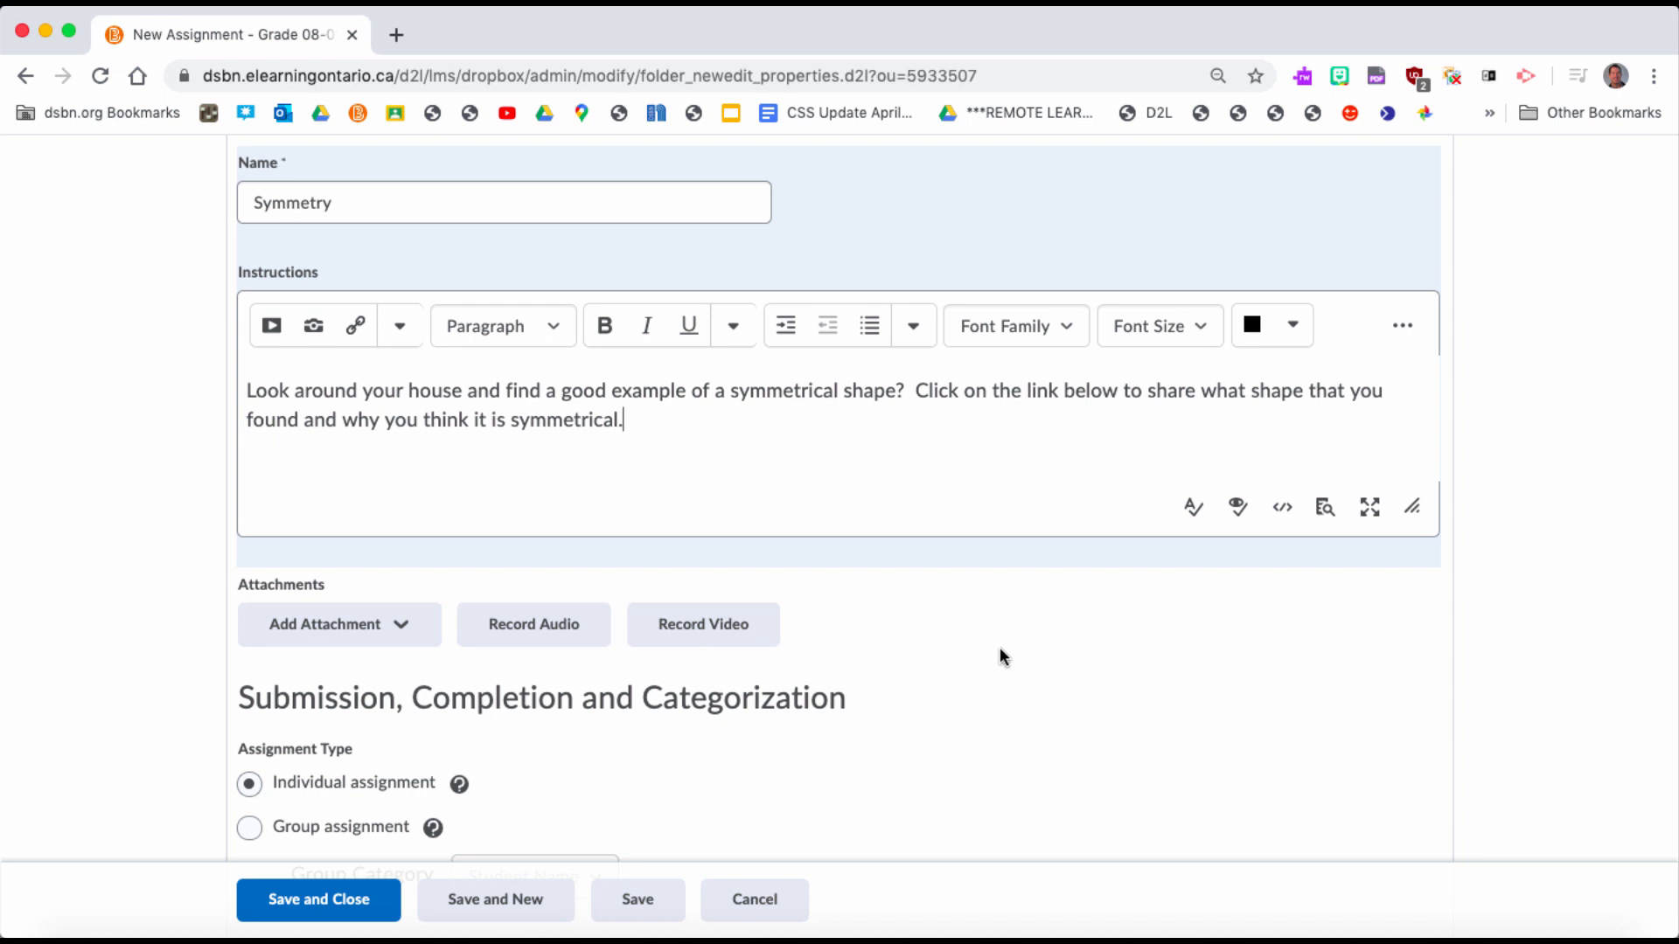
scroll(1000, 649, "down", 6)
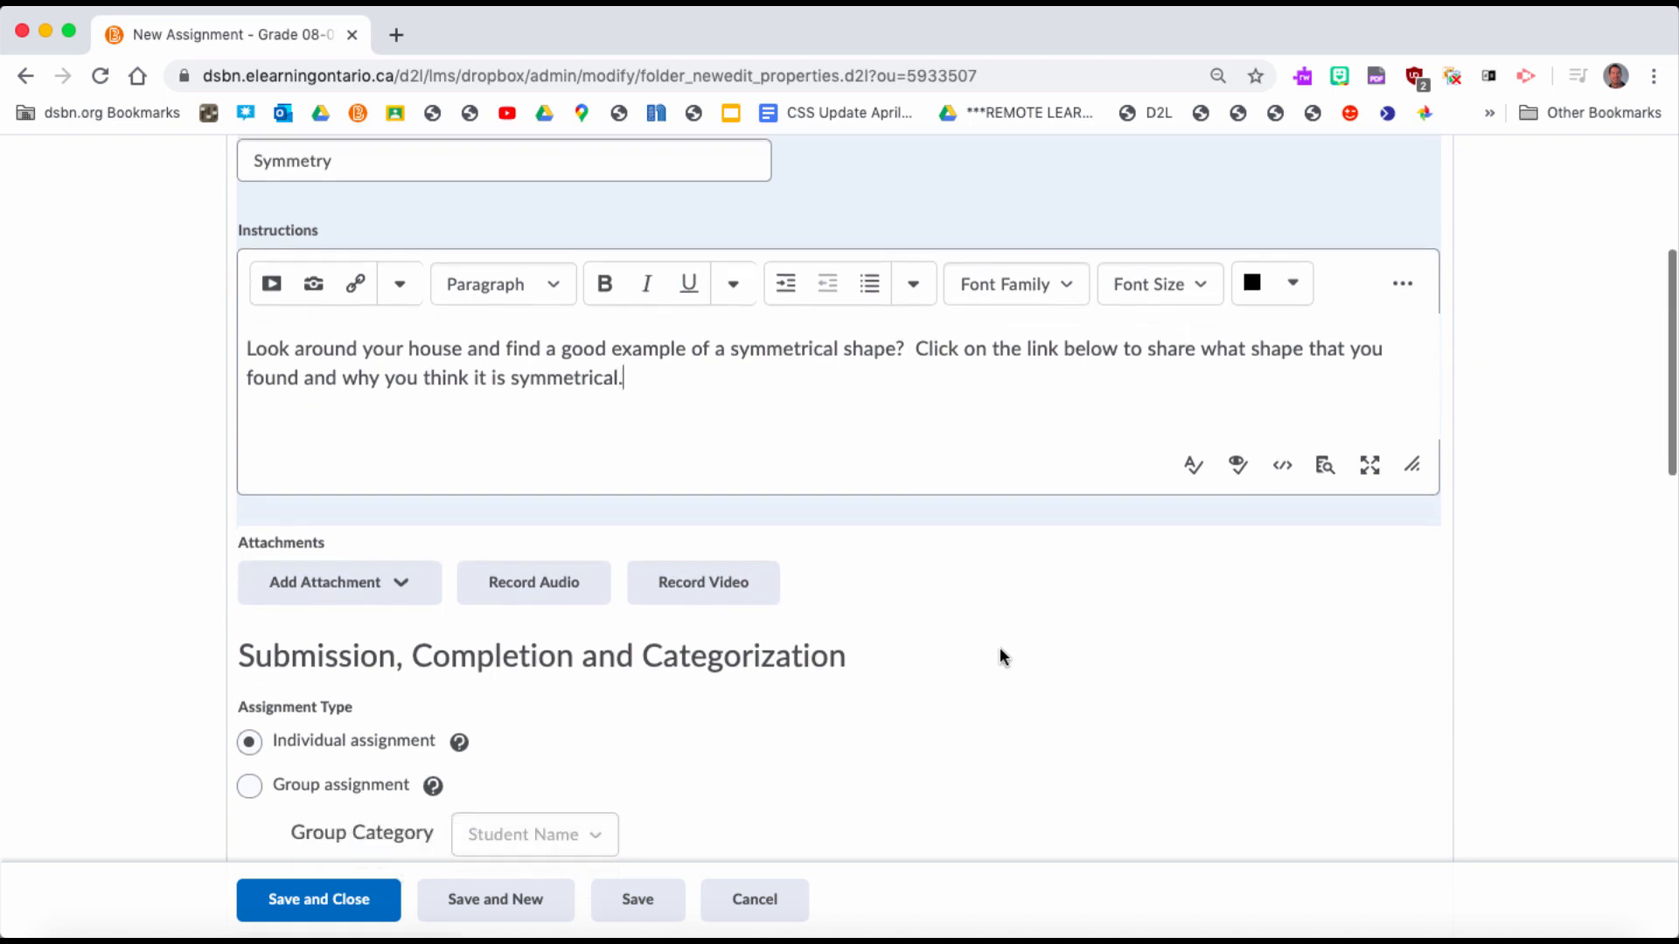
scroll(1001, 651, "down", 5)
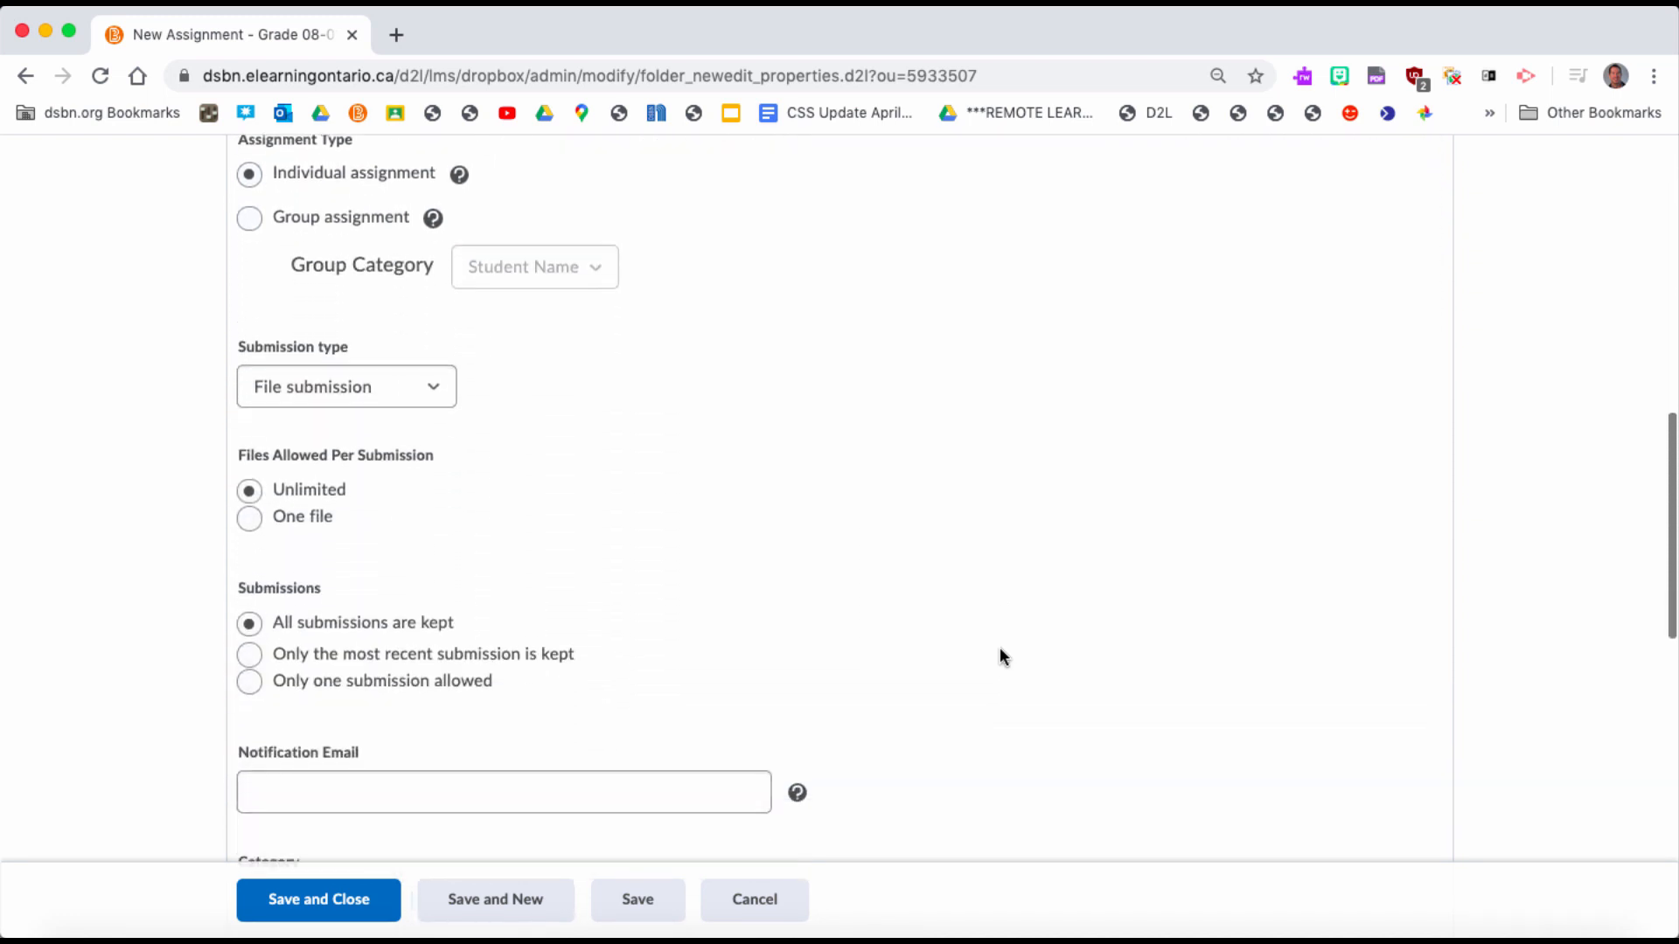
scroll(1000, 654, "down", 2)
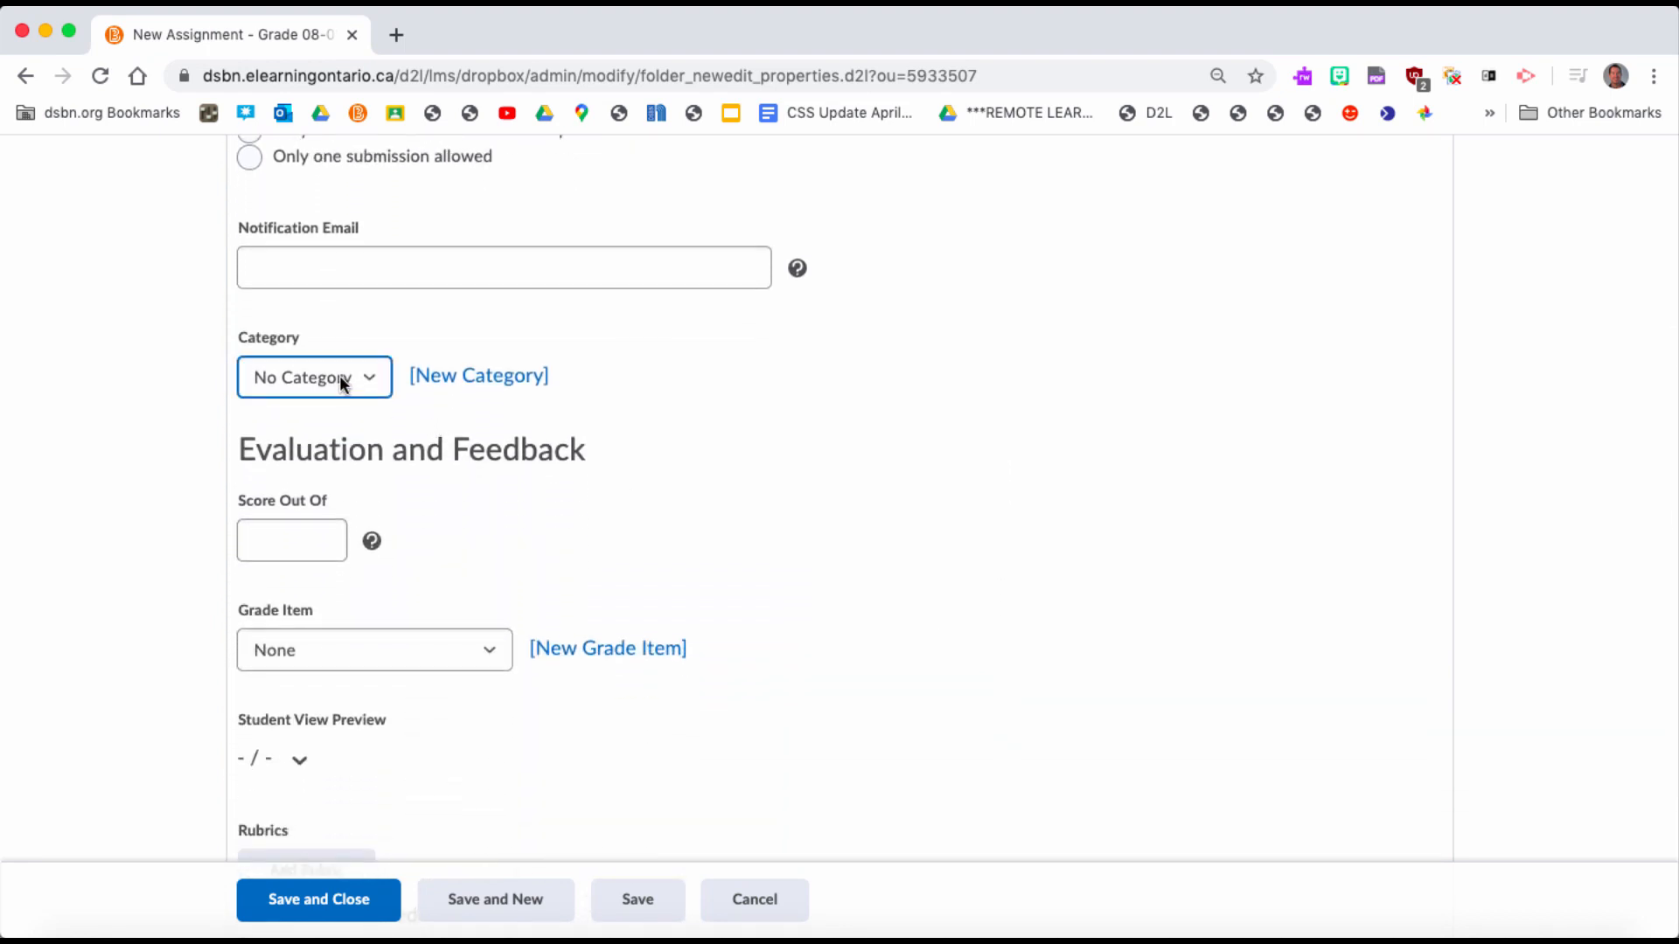
left_click(369, 376)
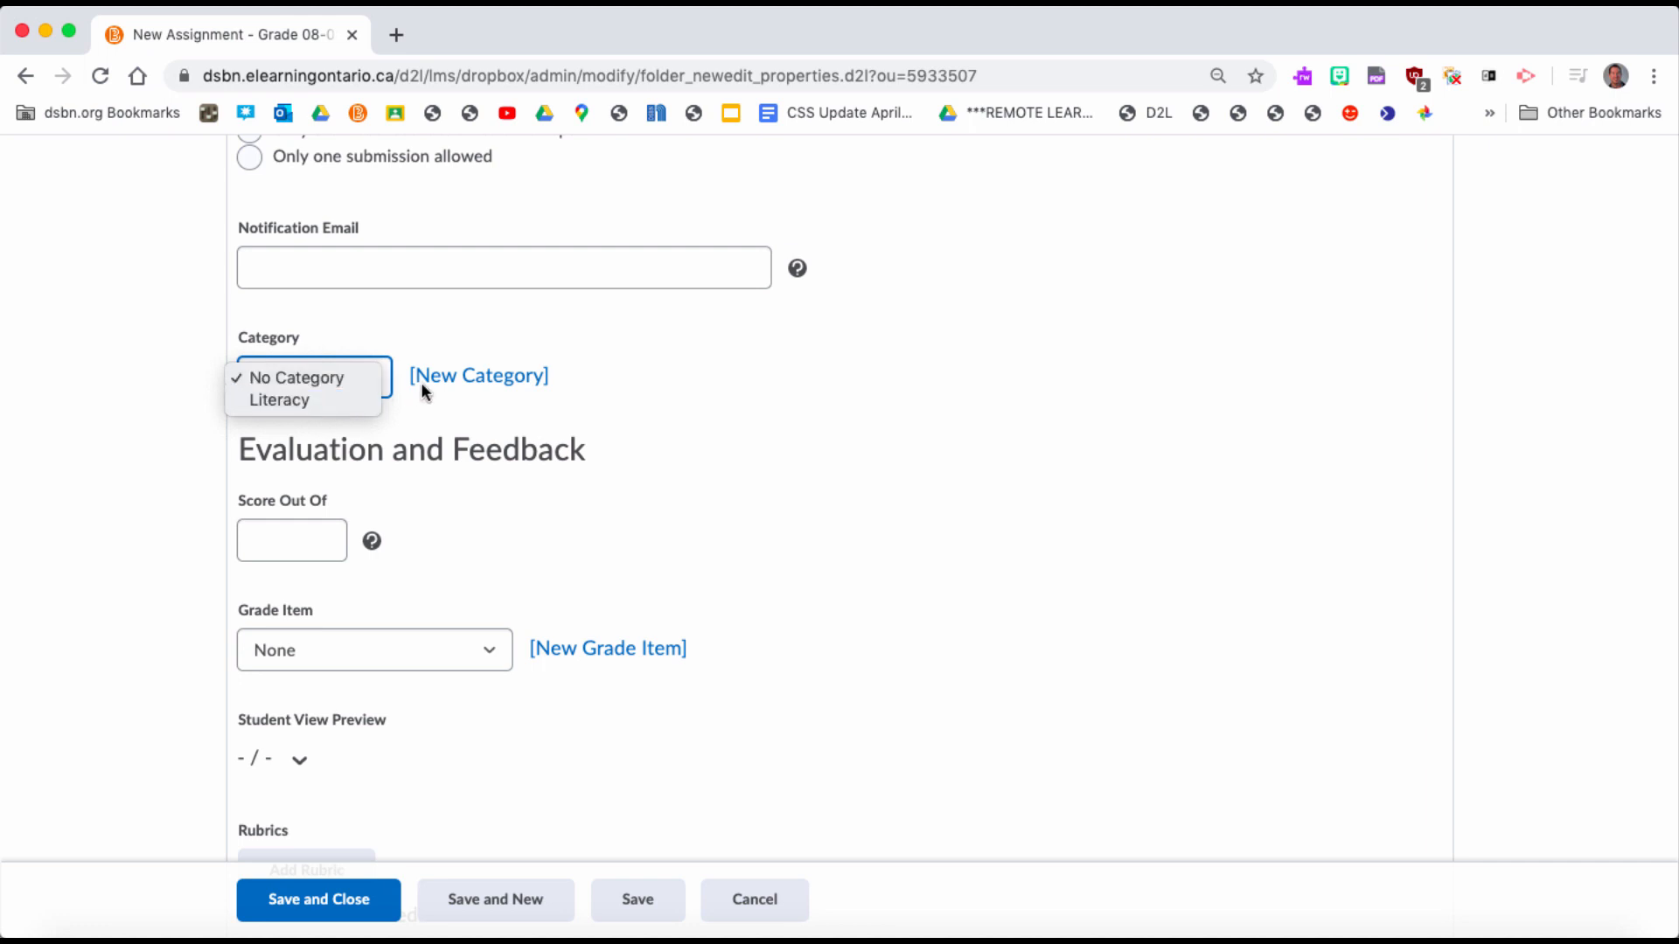
left_click(454, 378)
left_click(454, 378)
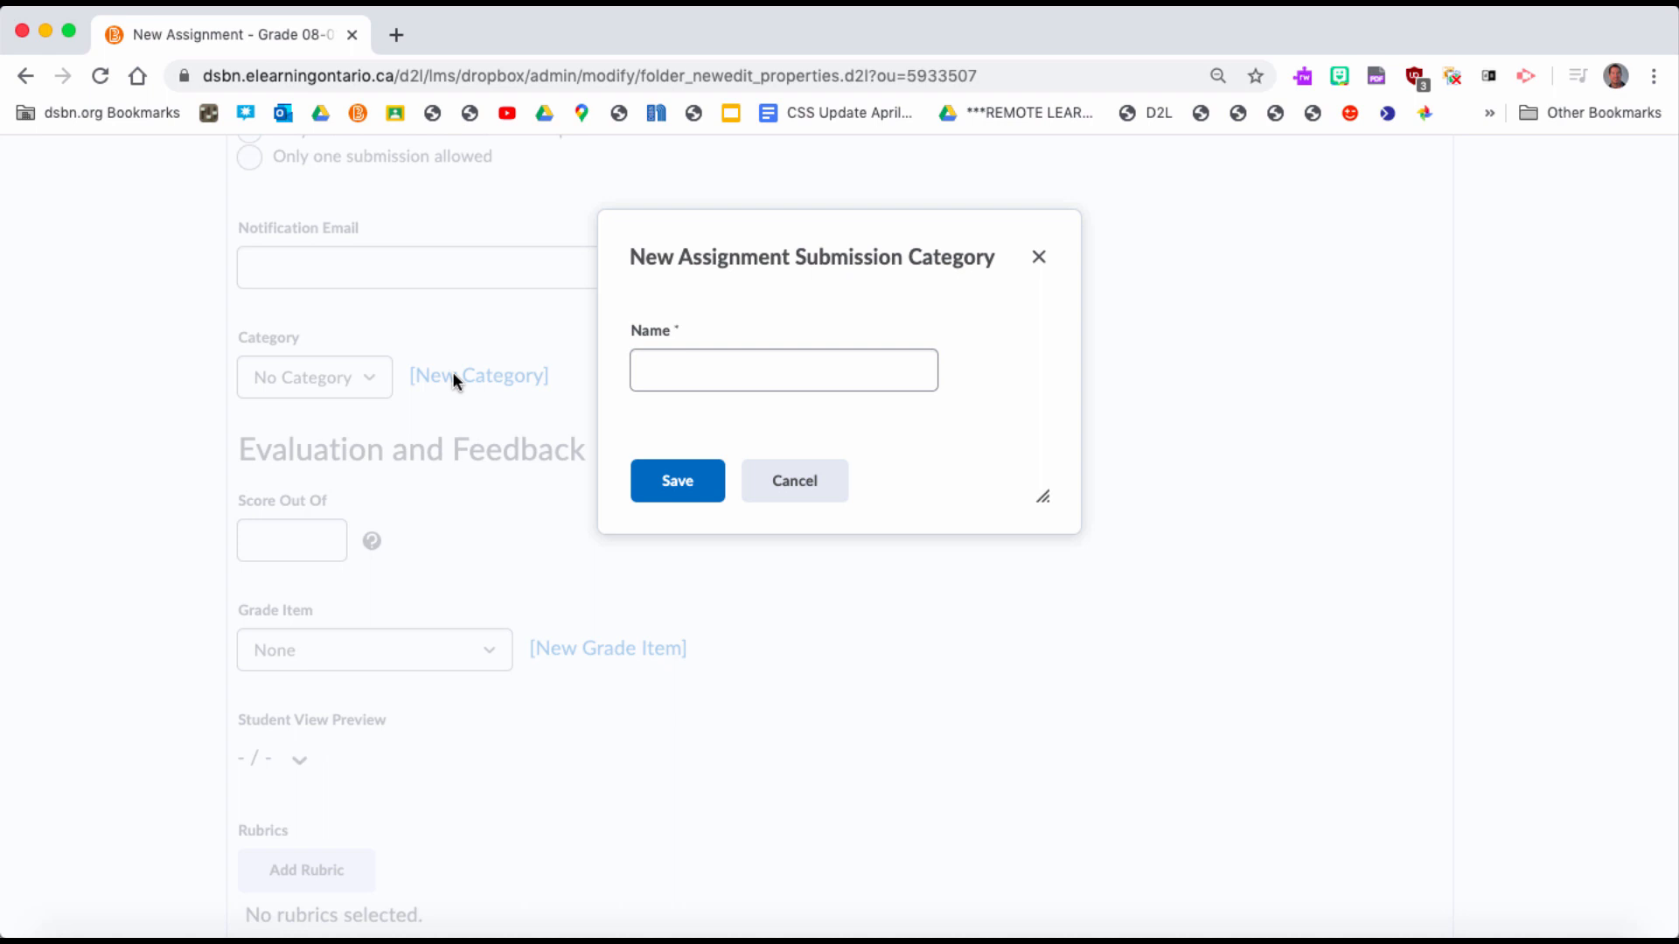
left_click(741, 366)
type("Math")
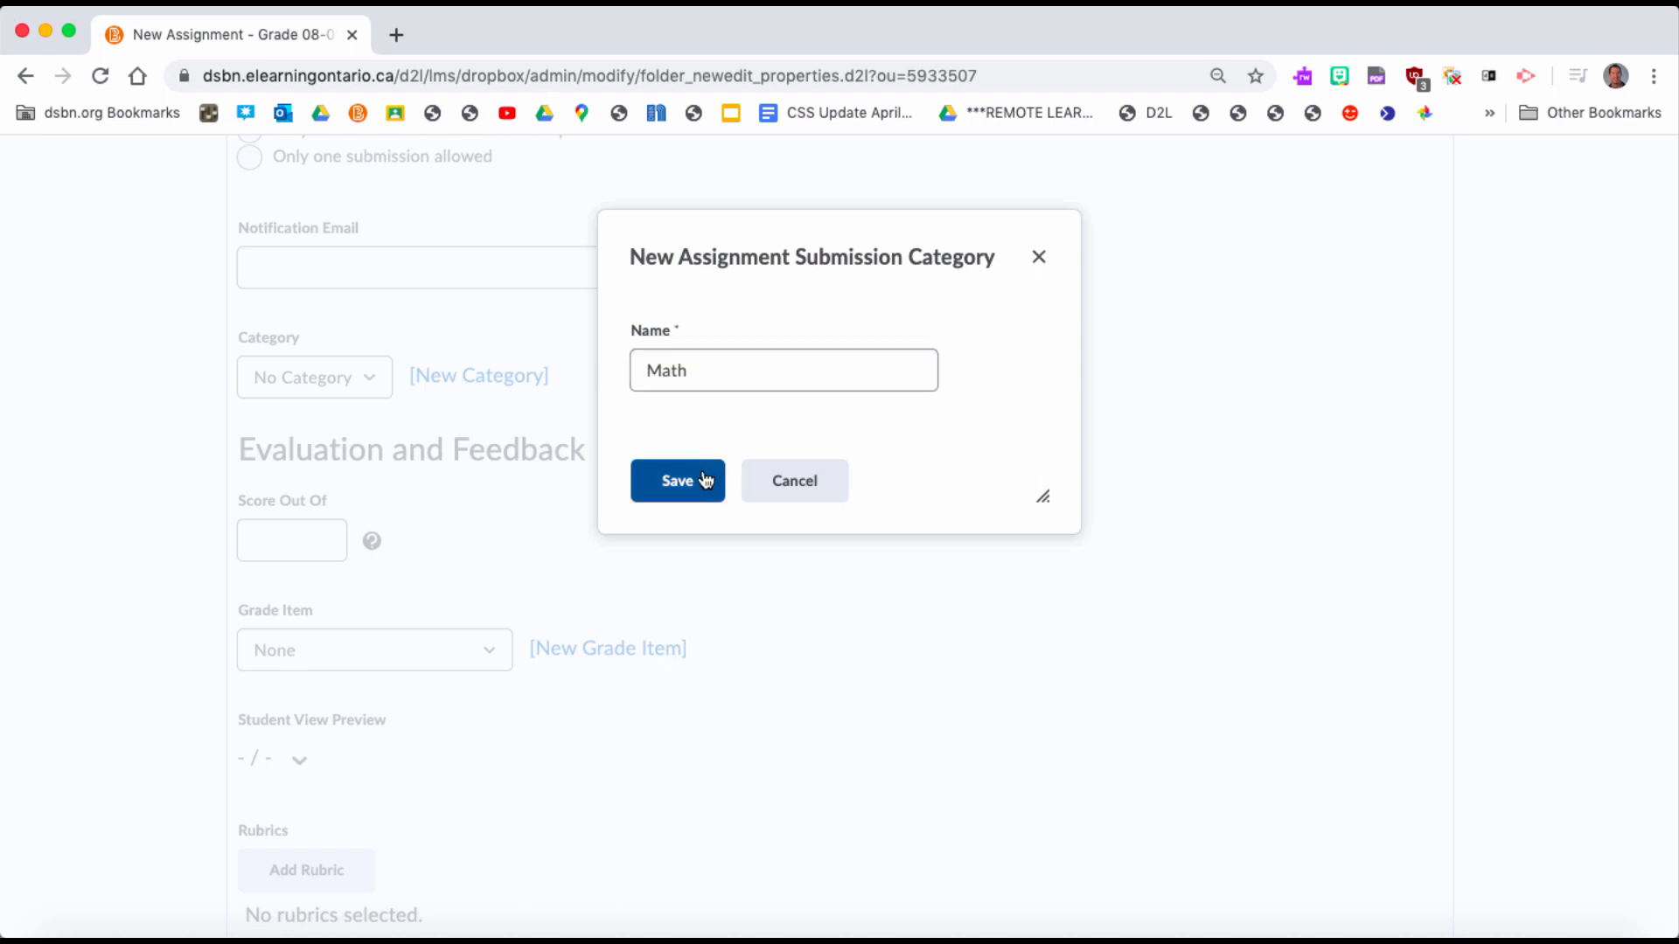
left_click(701, 480)
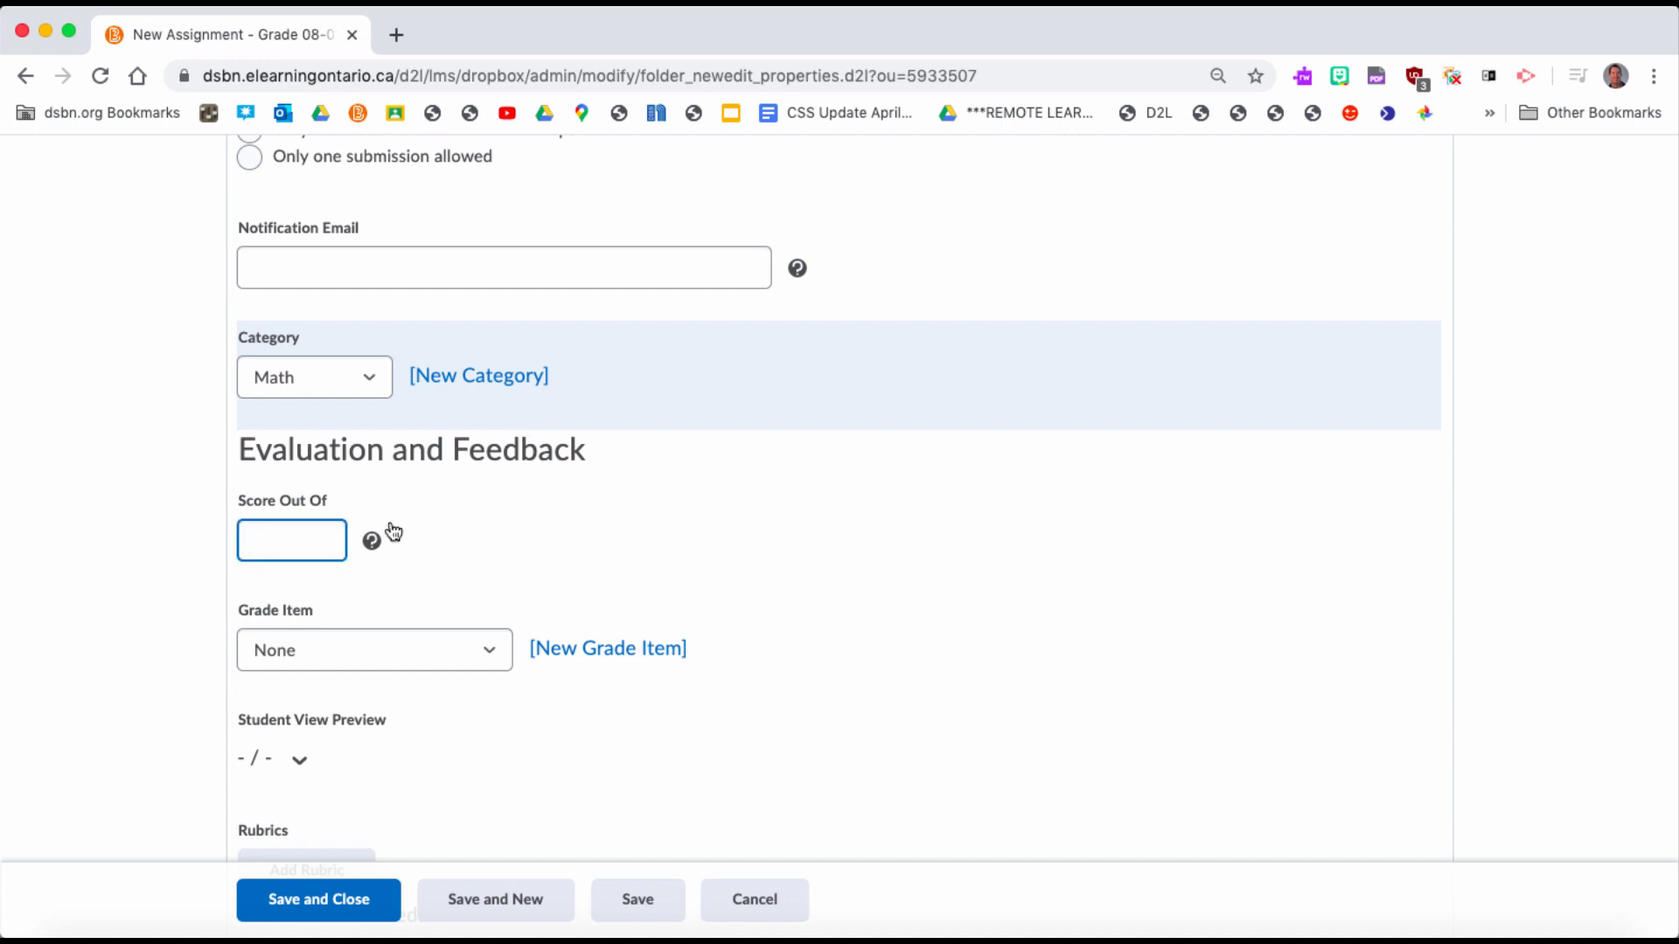
Step: Set the assignment's score out of 10, then save and close the new assignment
left_click(319, 537)
type("10")
scroll(644, 547, "down", 3)
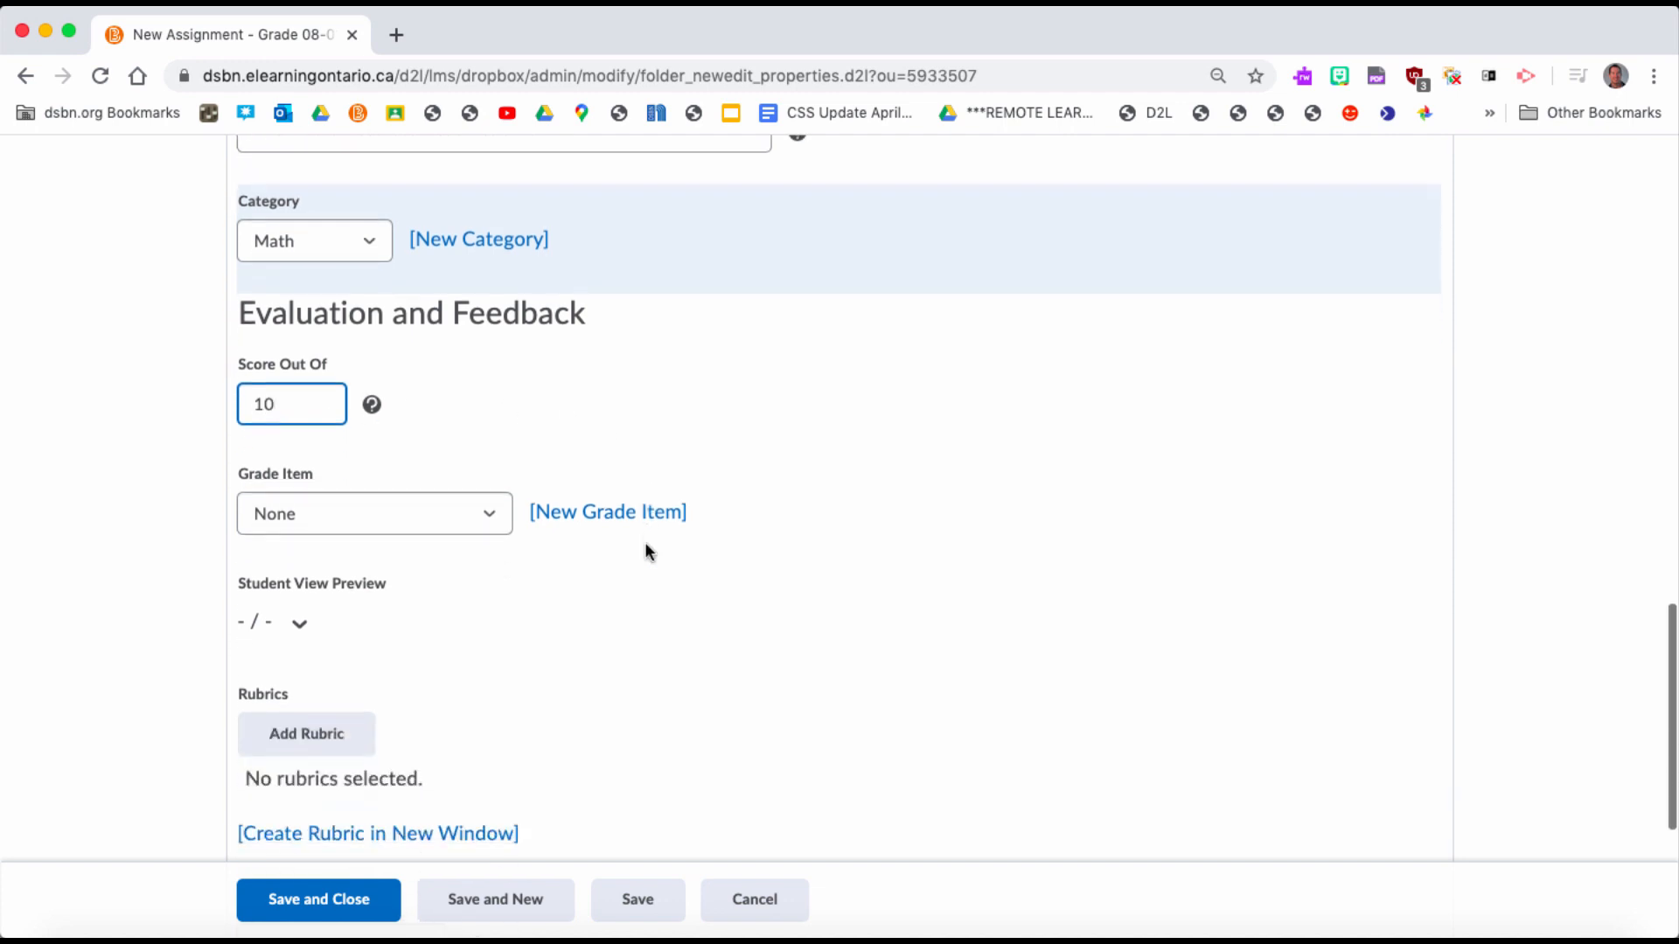
scroll(636, 599, "down", 3)
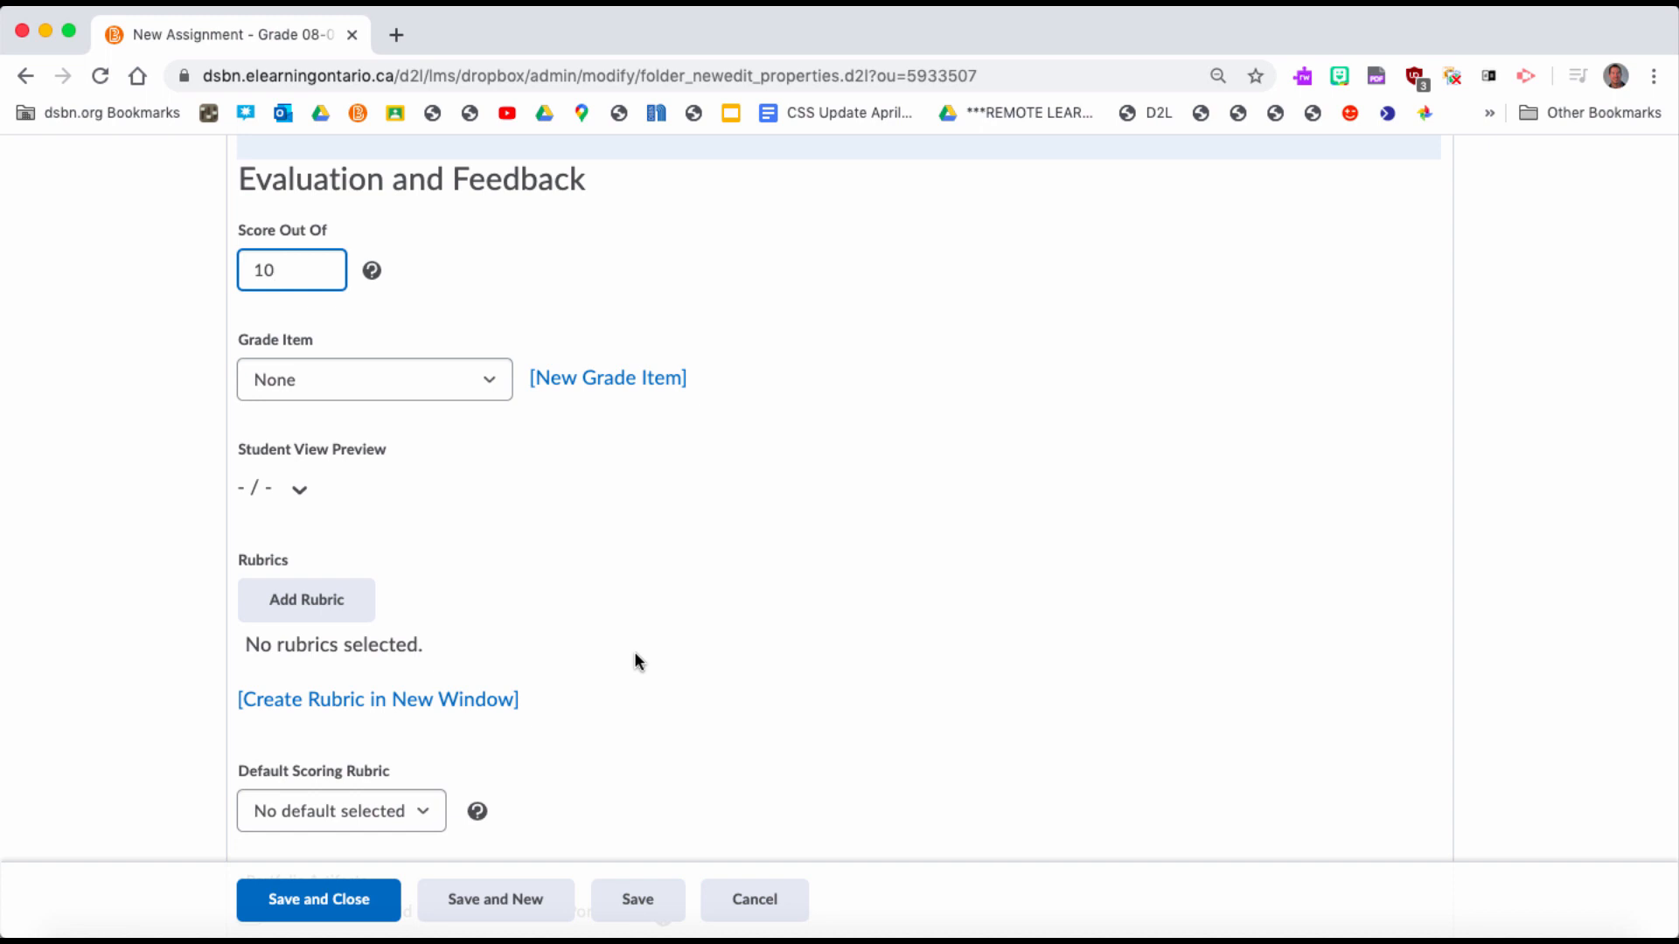
scroll(635, 660, "down", 3)
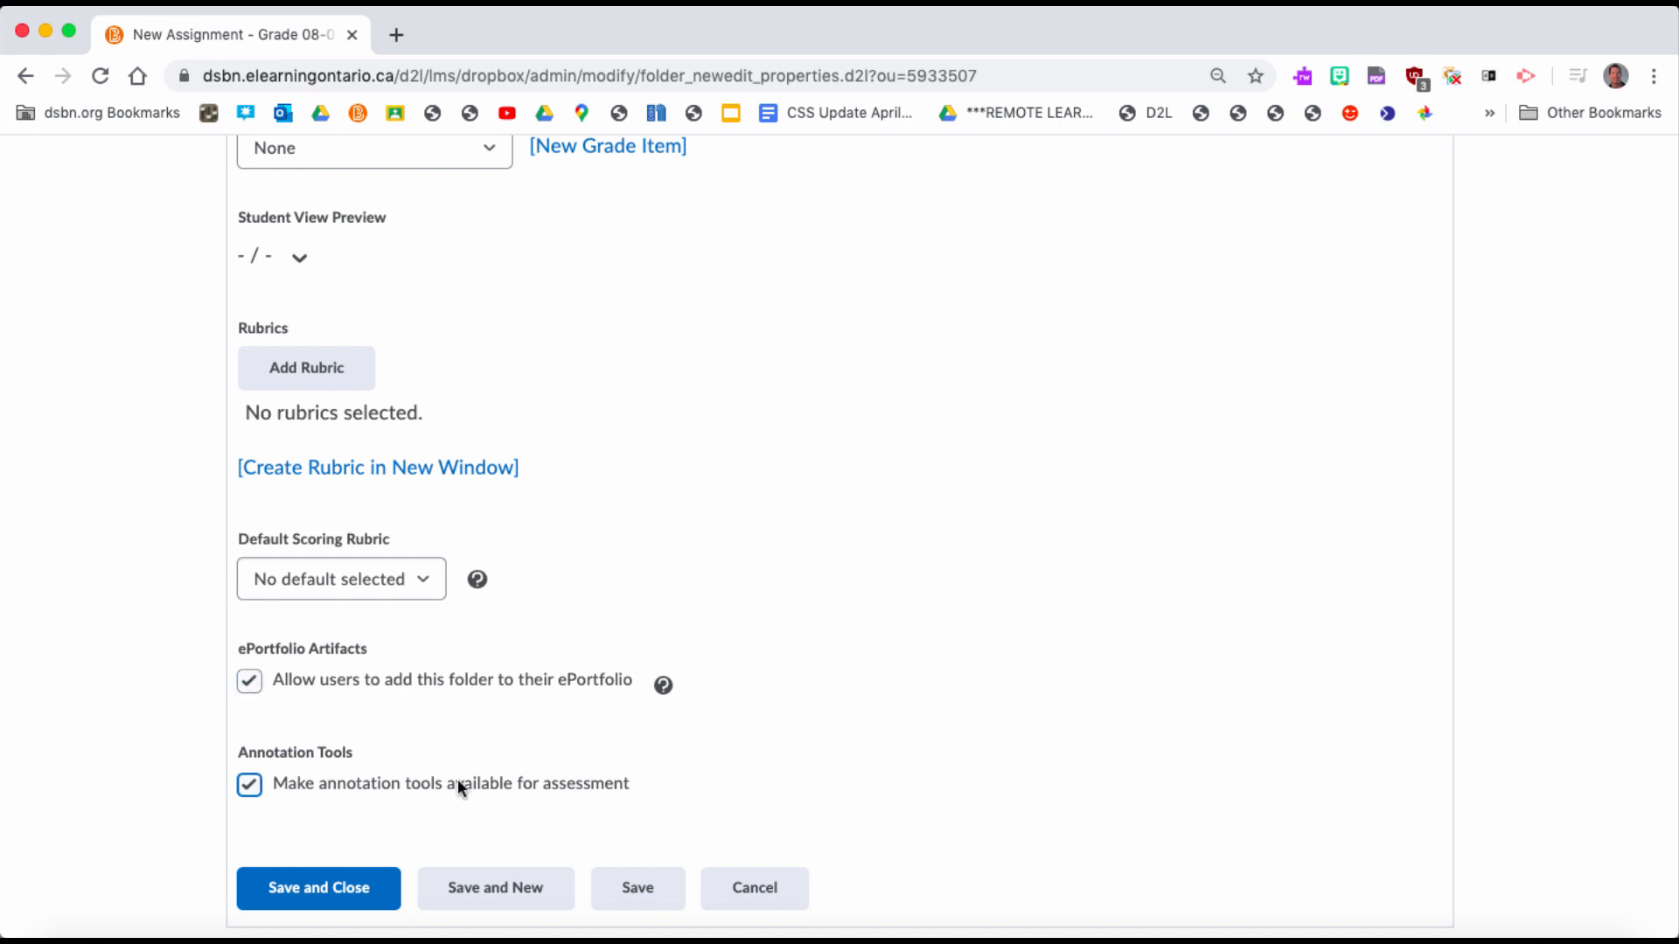
left_click(348, 889)
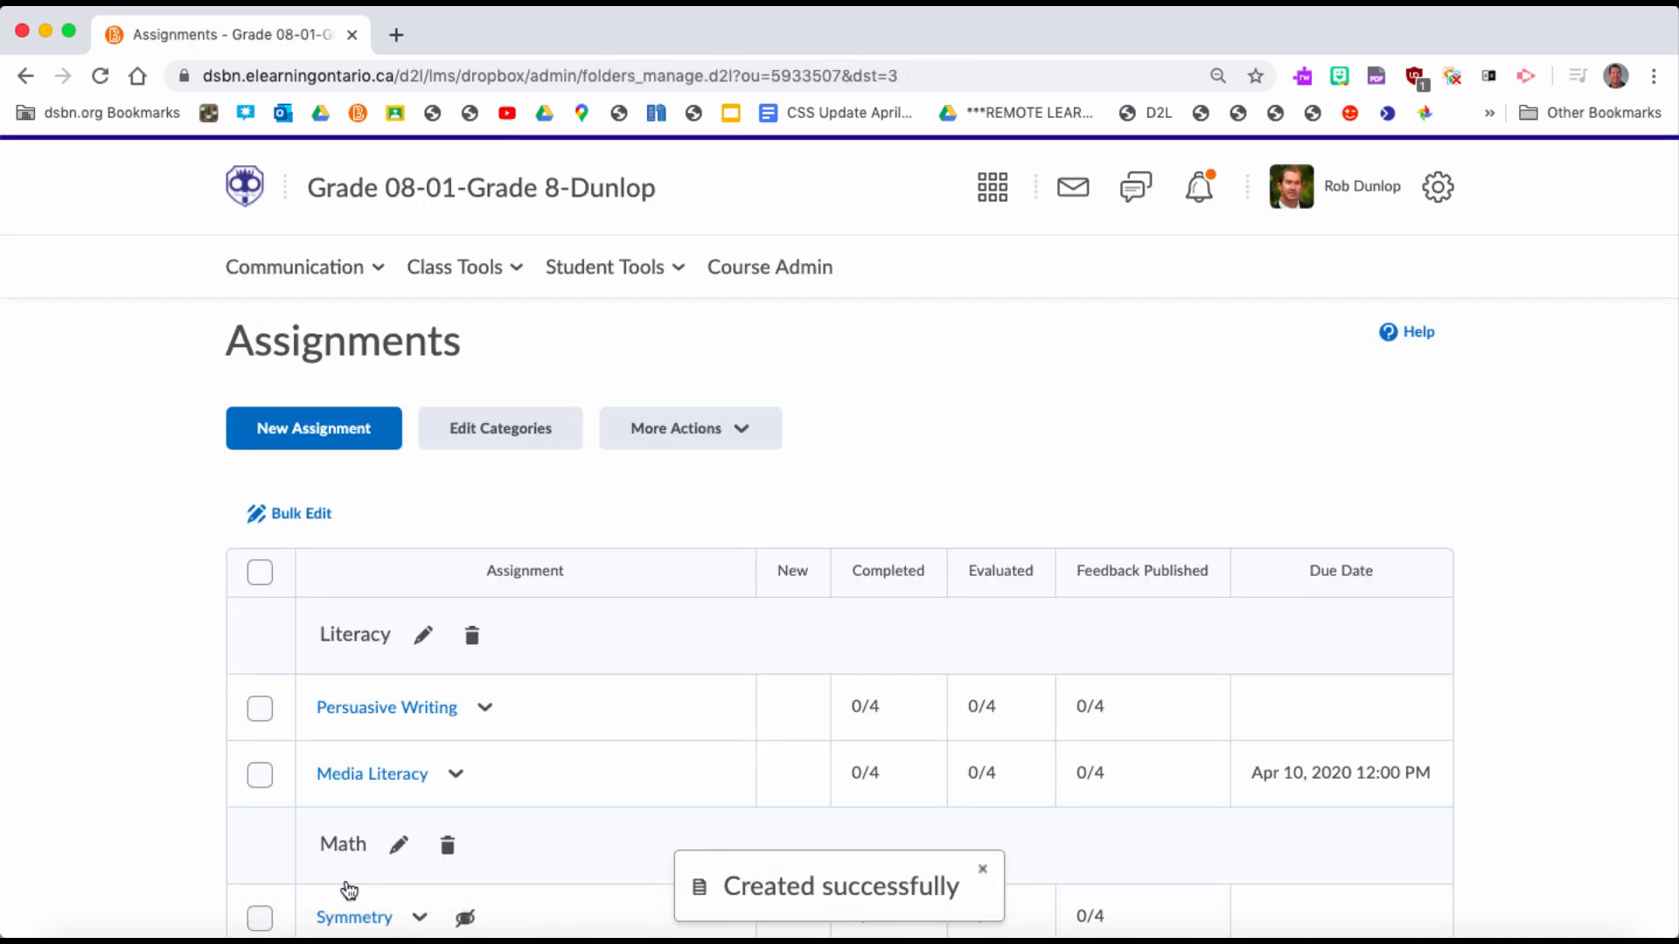
Step: Make the hidden Symmetry assignment visible to users
scroll(581, 798, "down", 1)
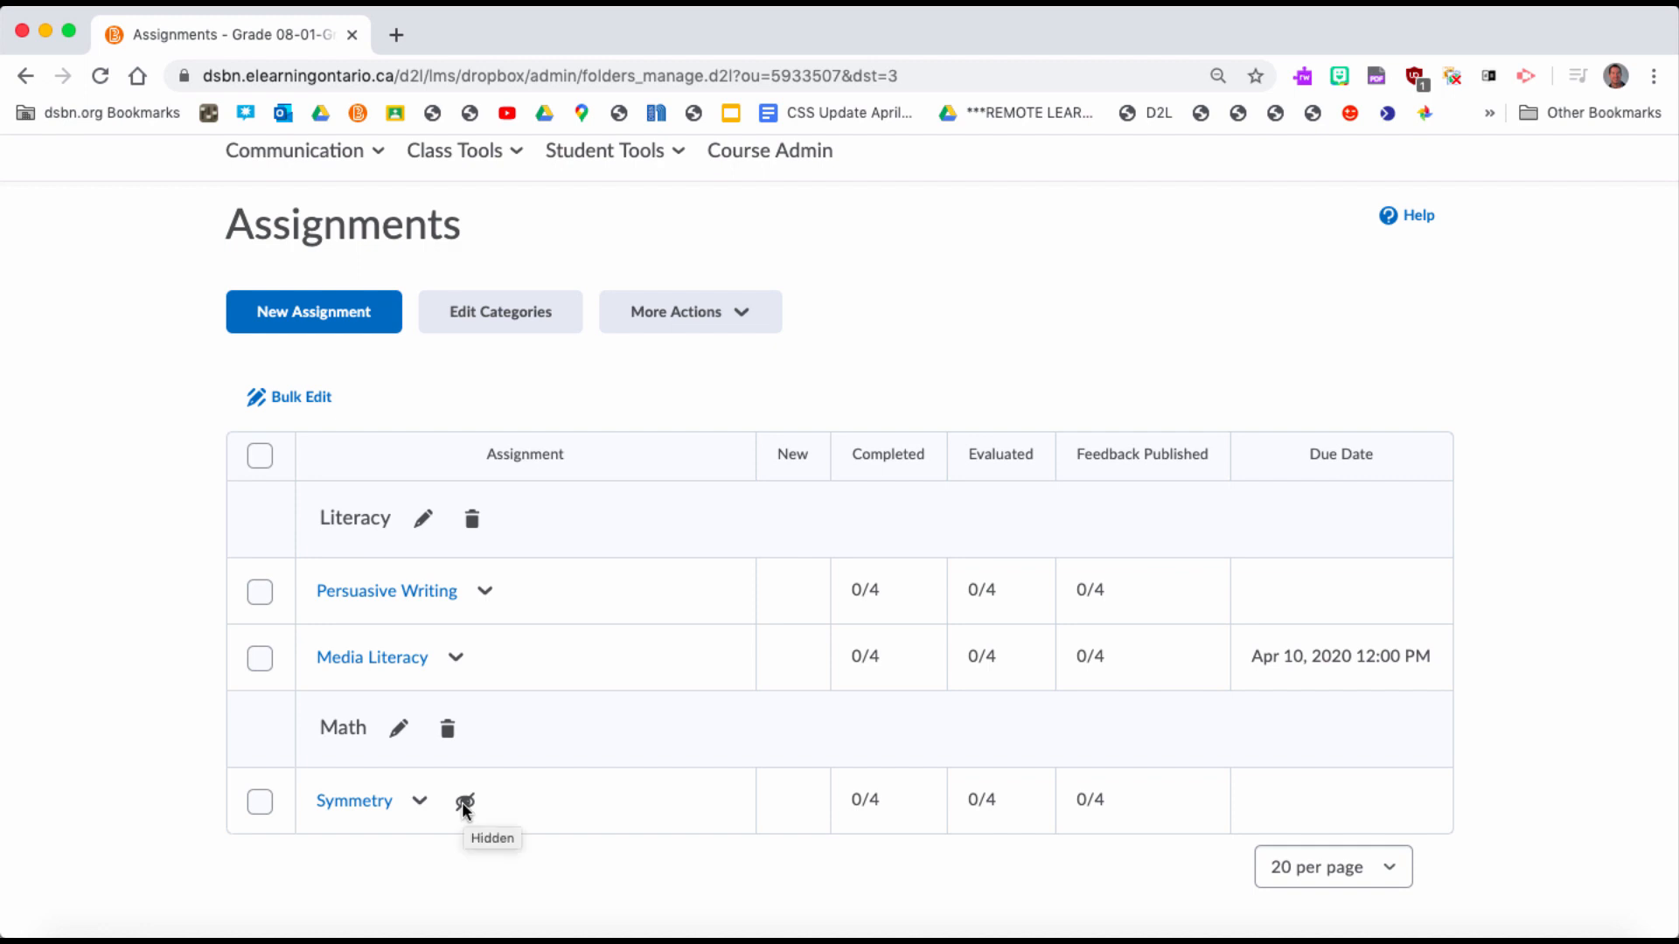
left_click(420, 802)
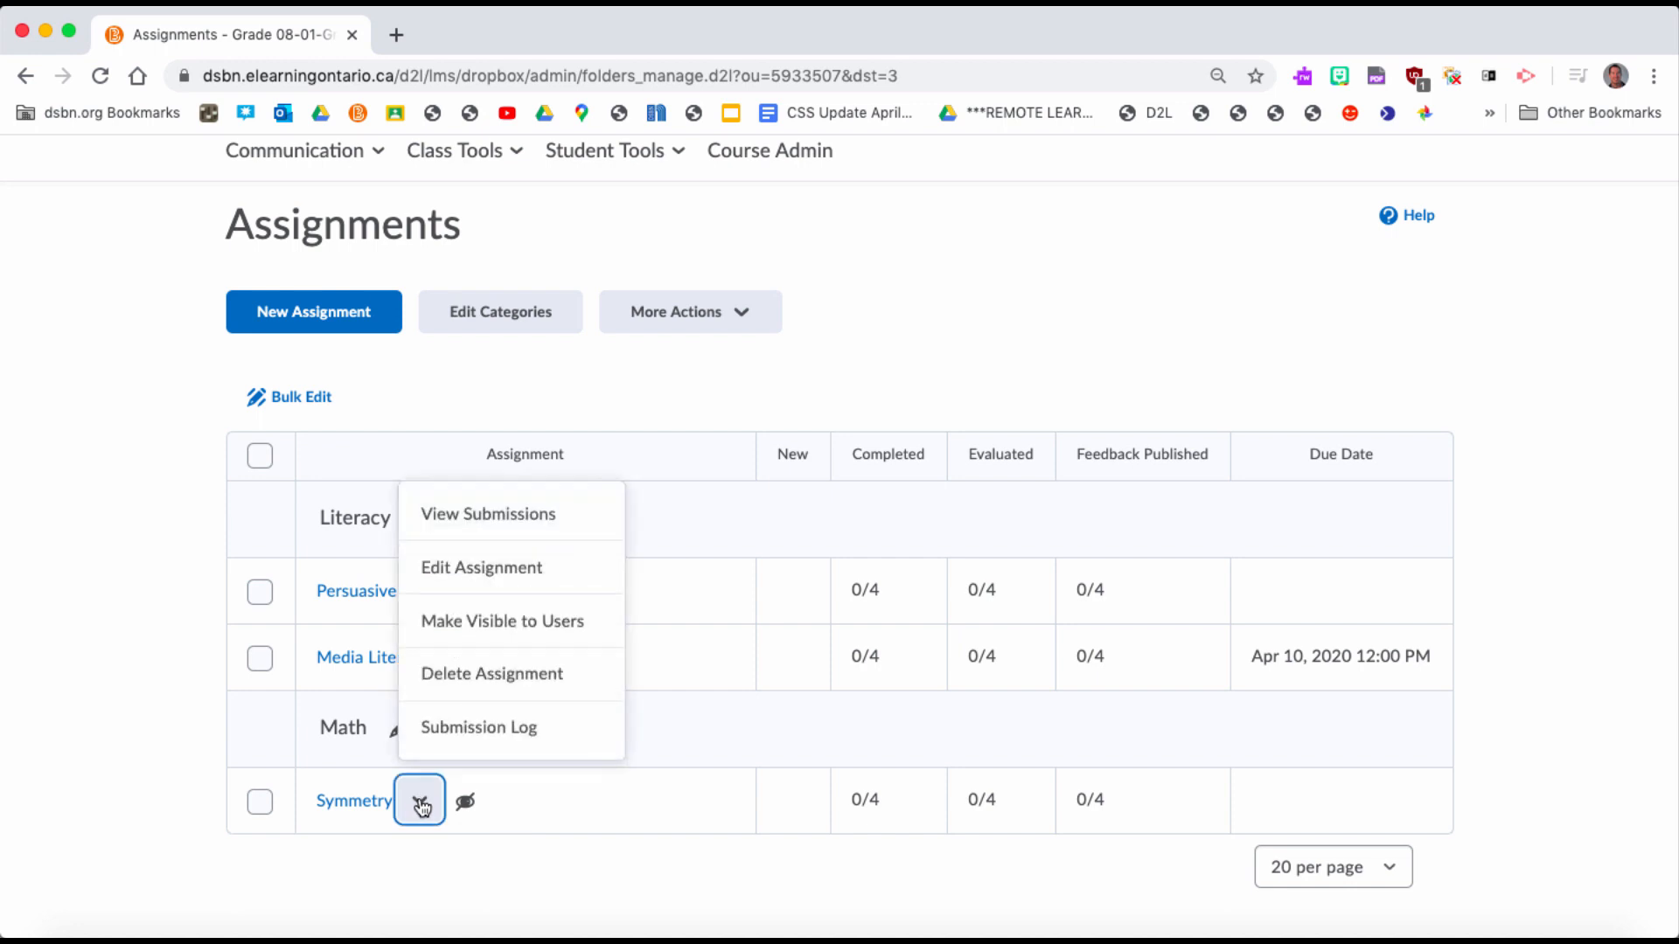
left_click(495, 634)
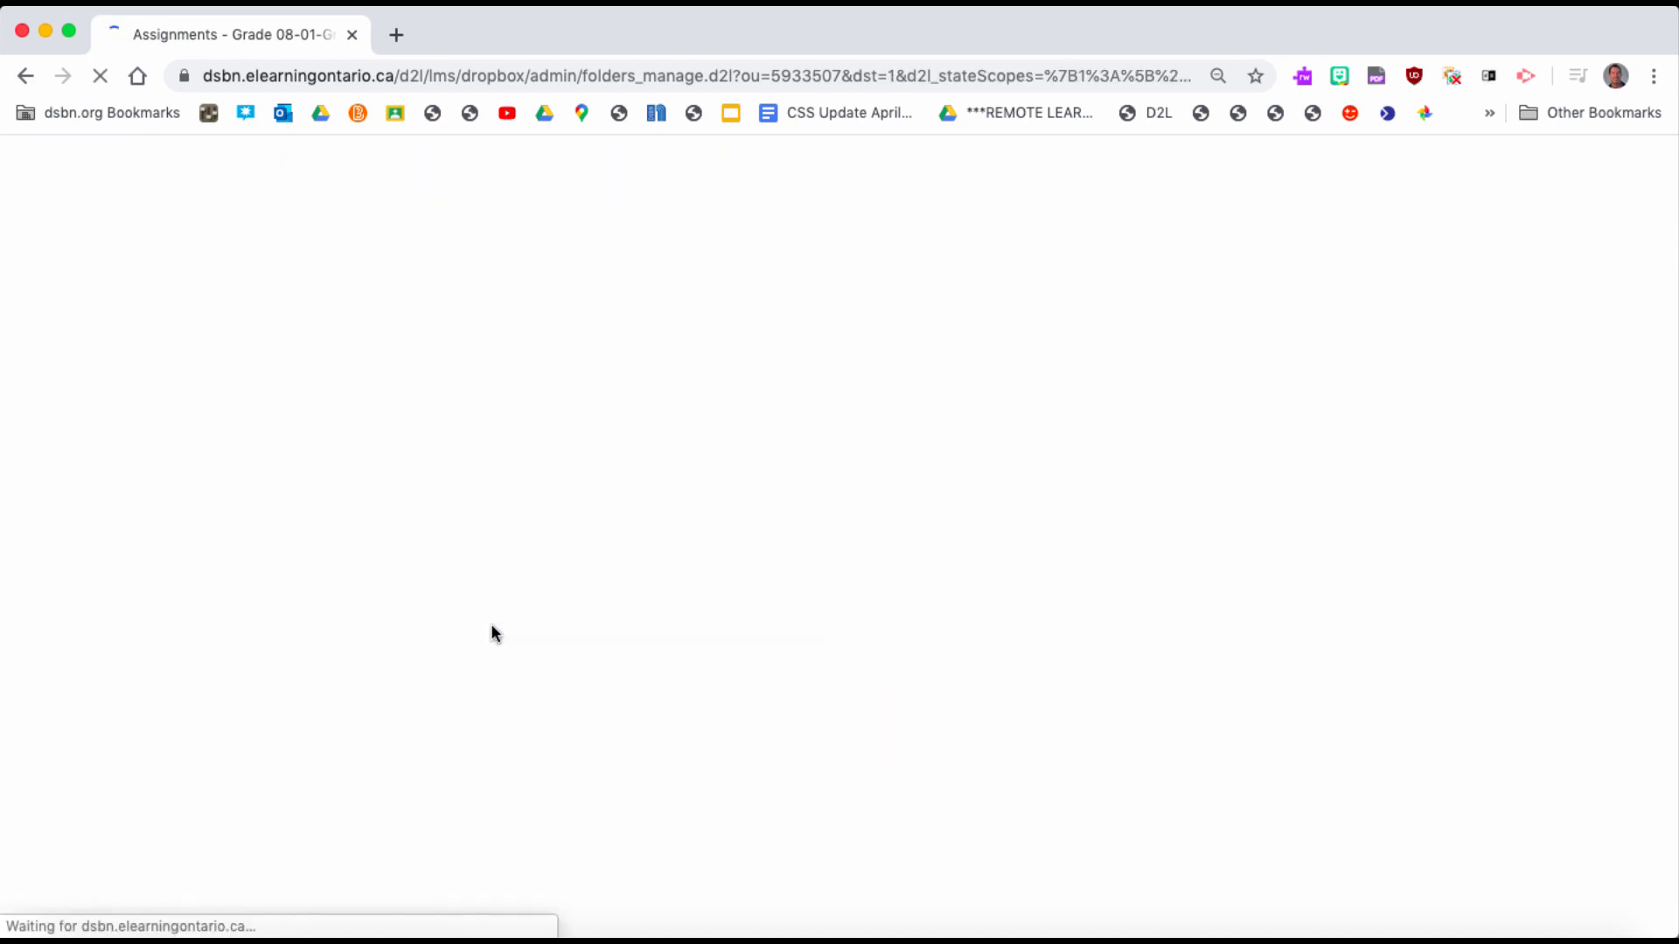
scroll(563, 805, "down", 3)
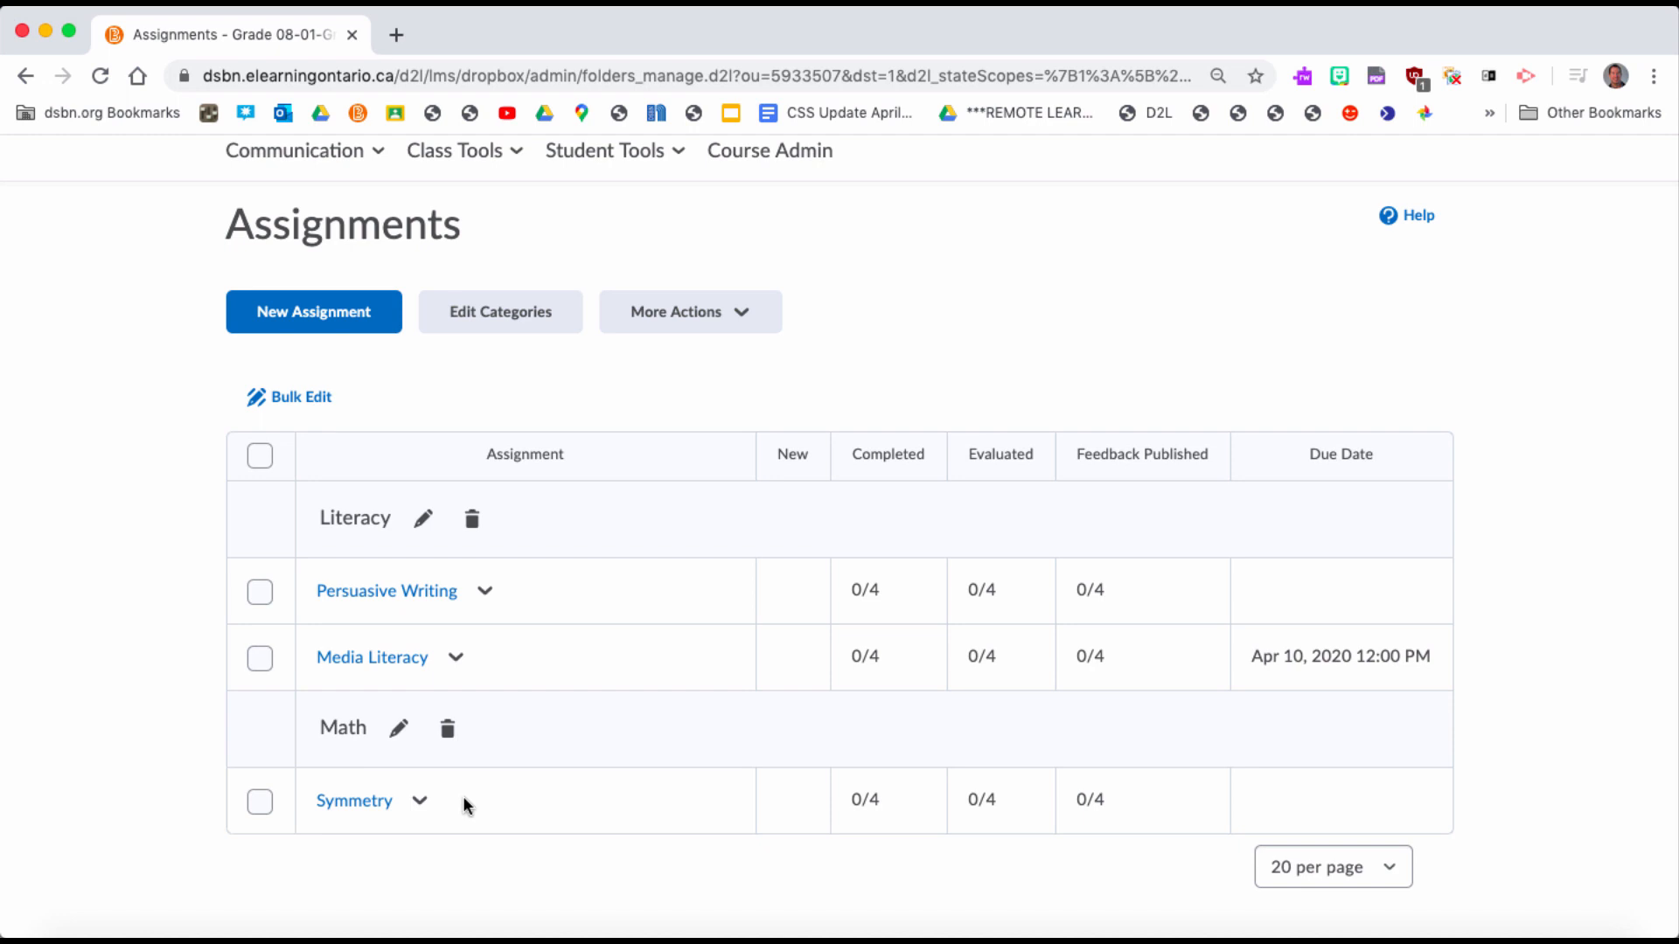
Step: Return to the course homepage and open the "Symmetrical Shapes" announcement for editing
scroll(468, 769, "up", 2)
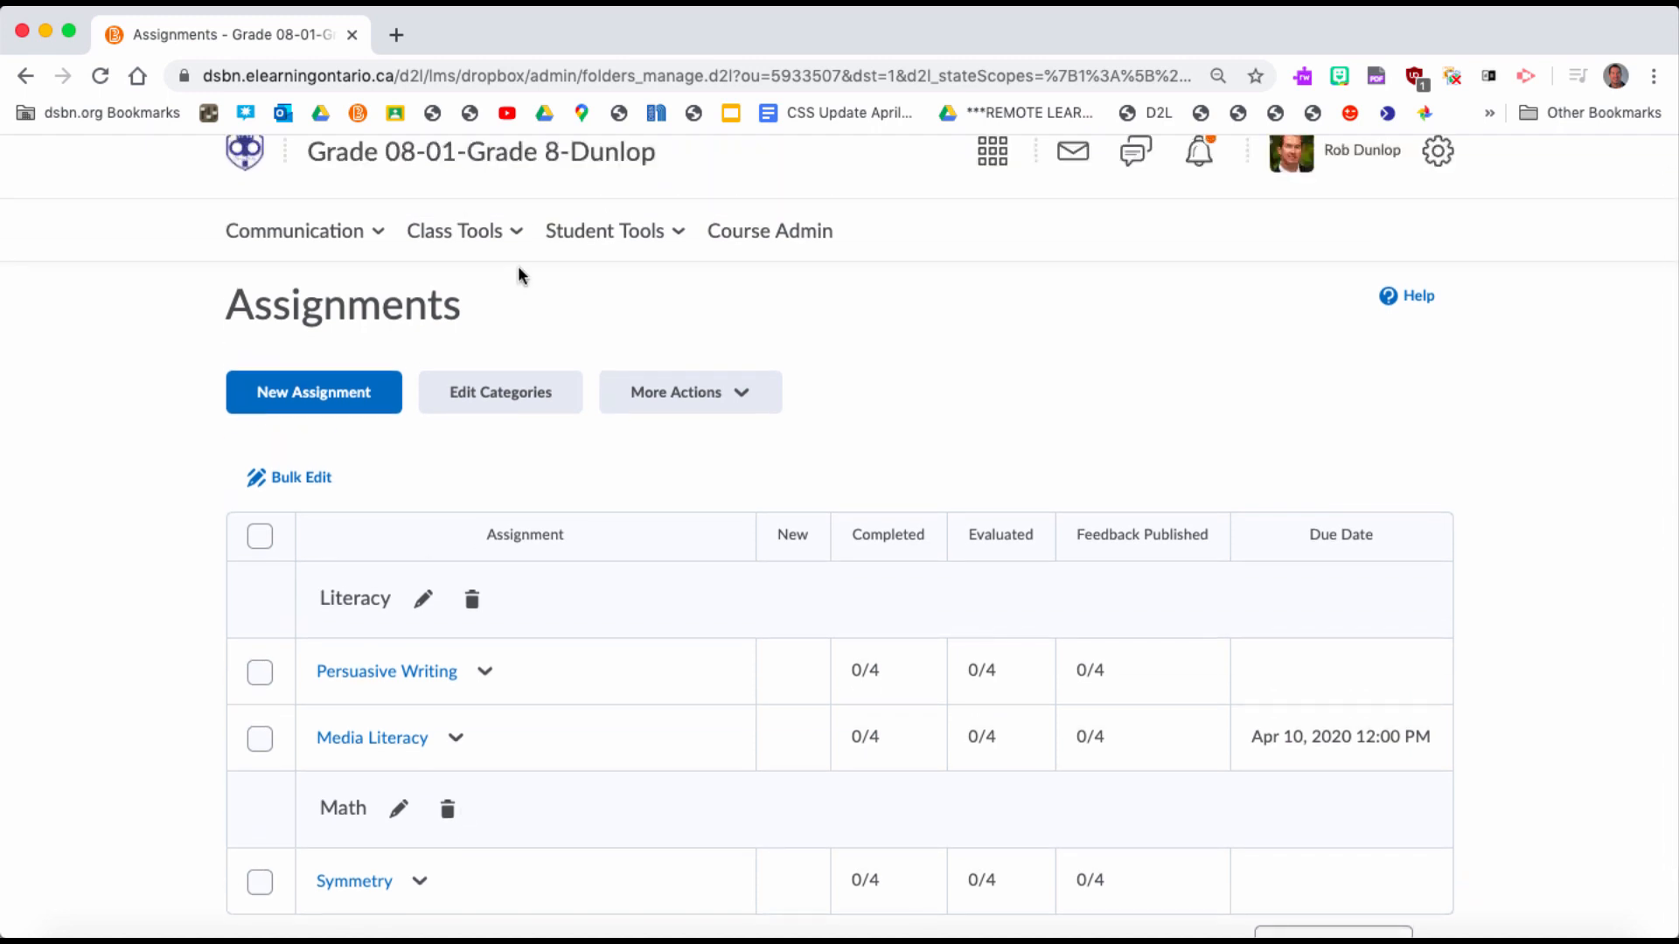
left_click(517, 233)
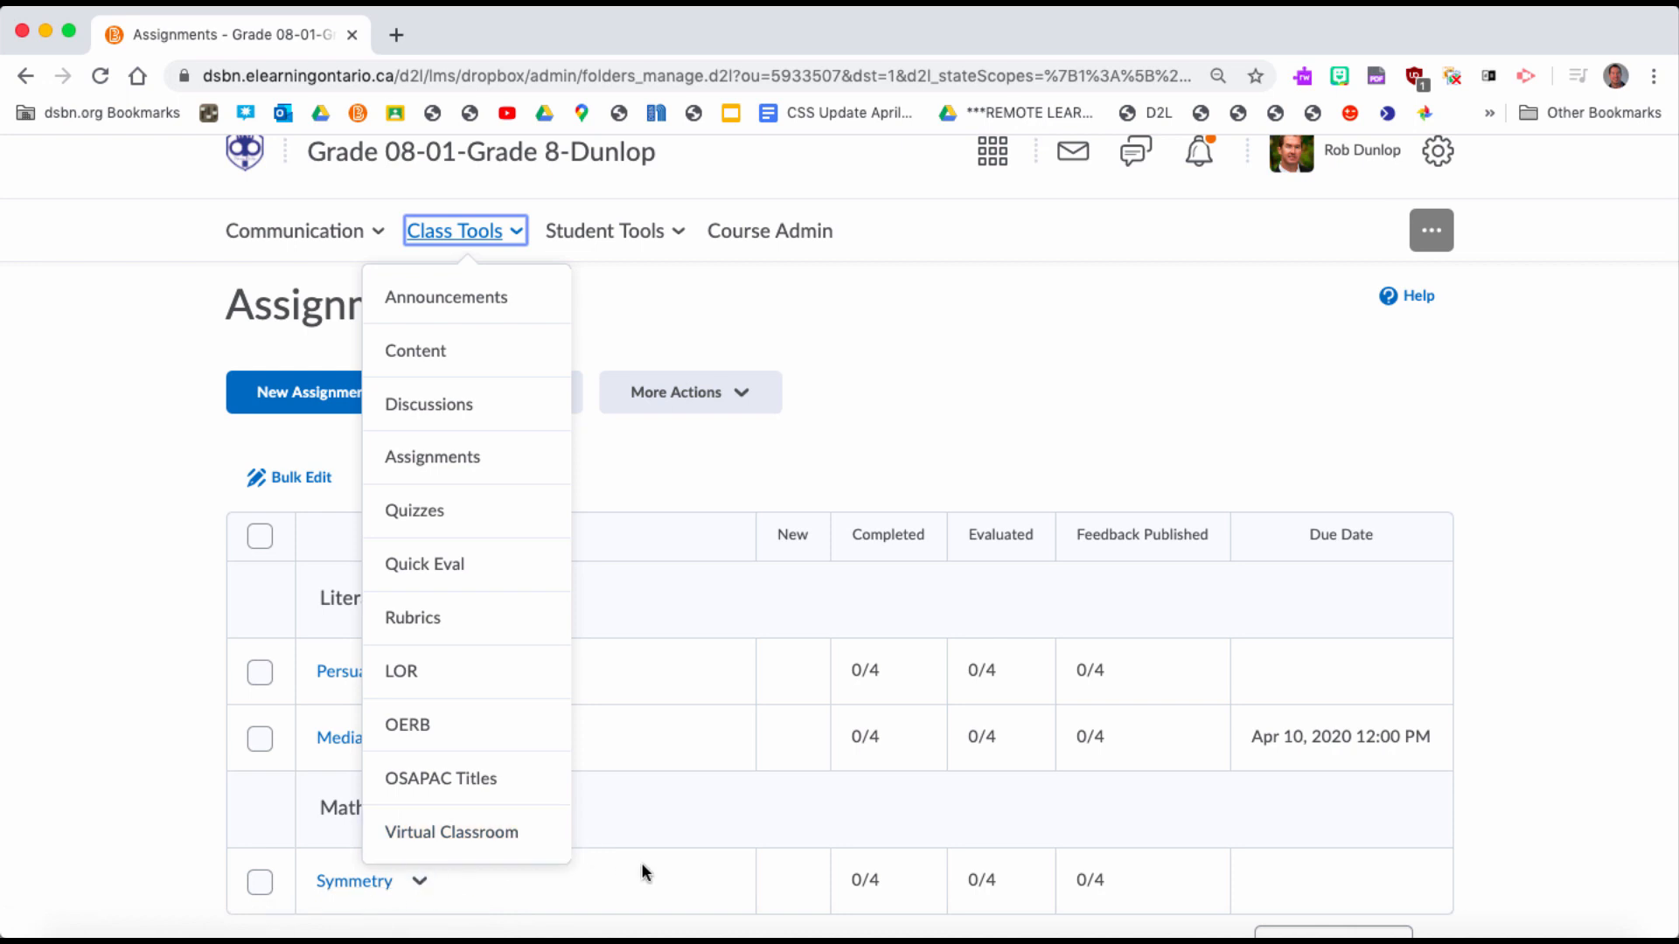
left_click(556, 153)
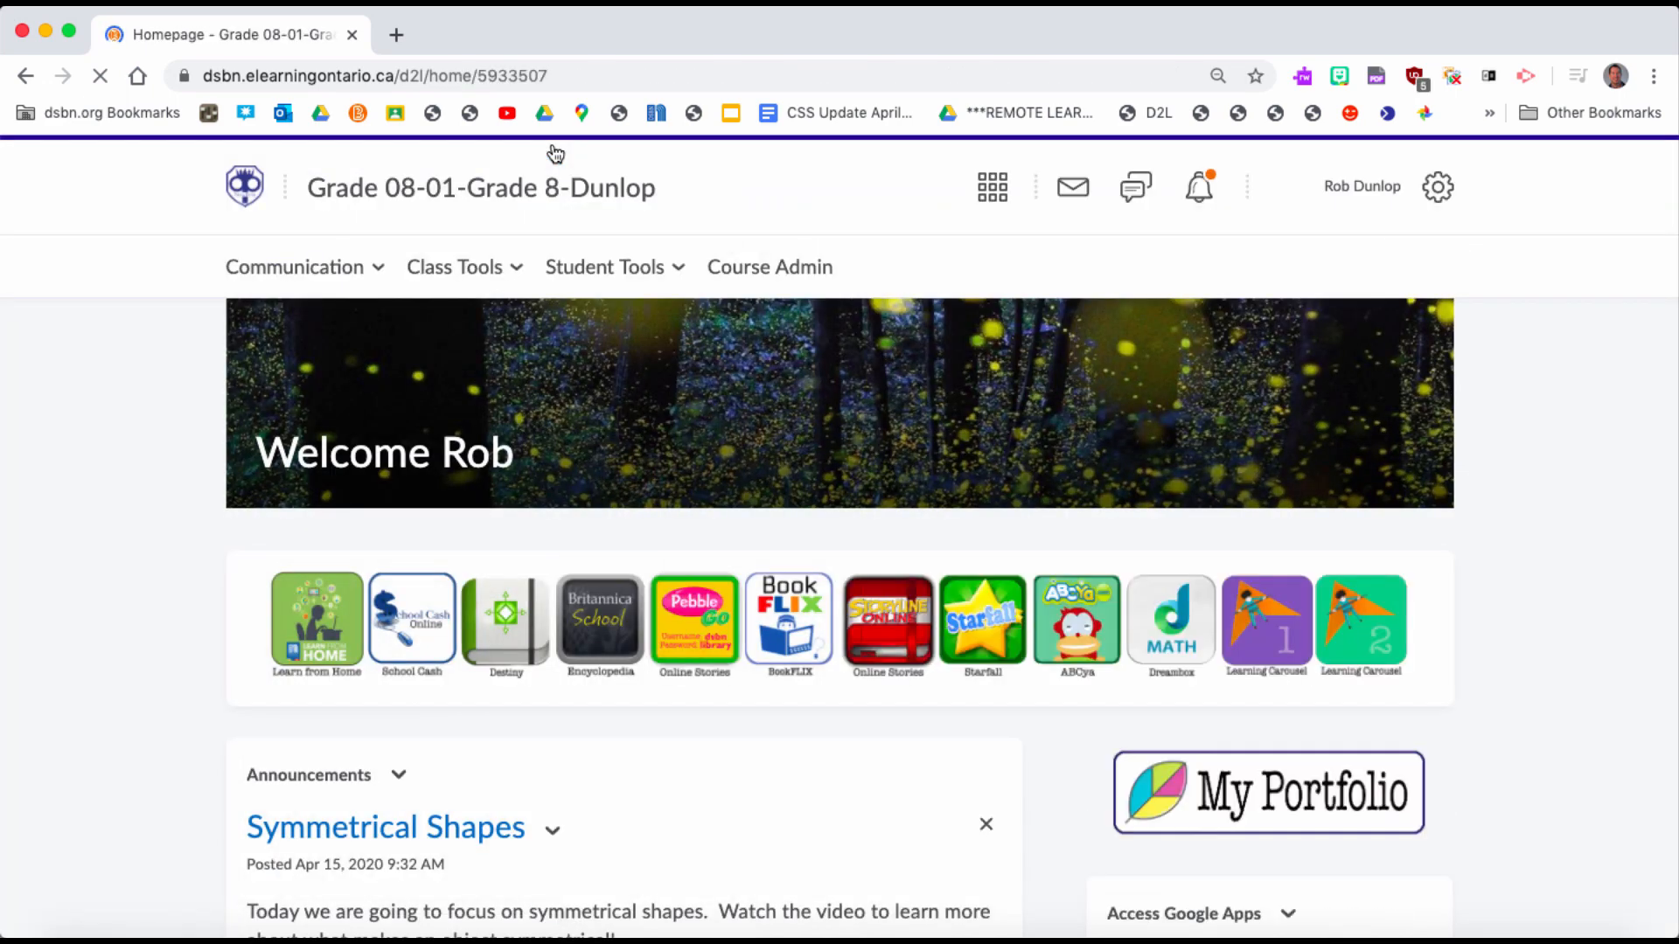
scroll(551, 449, "down", 3)
scroll(551, 450, "down", 5)
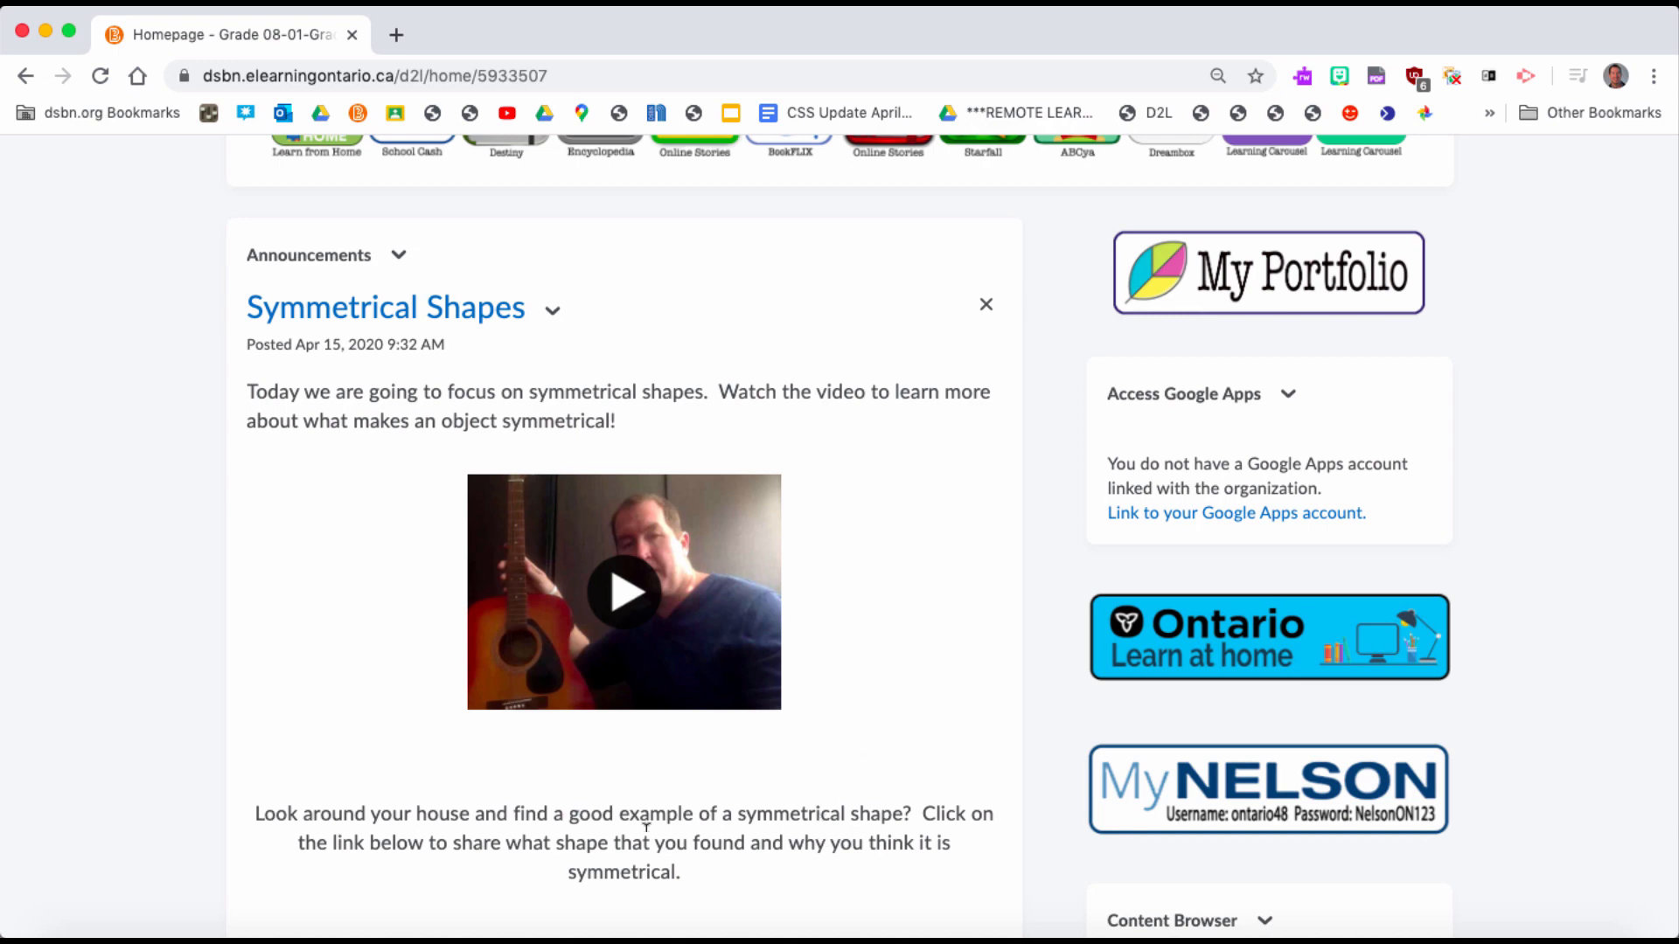
left_click(554, 313)
left_click(571, 422)
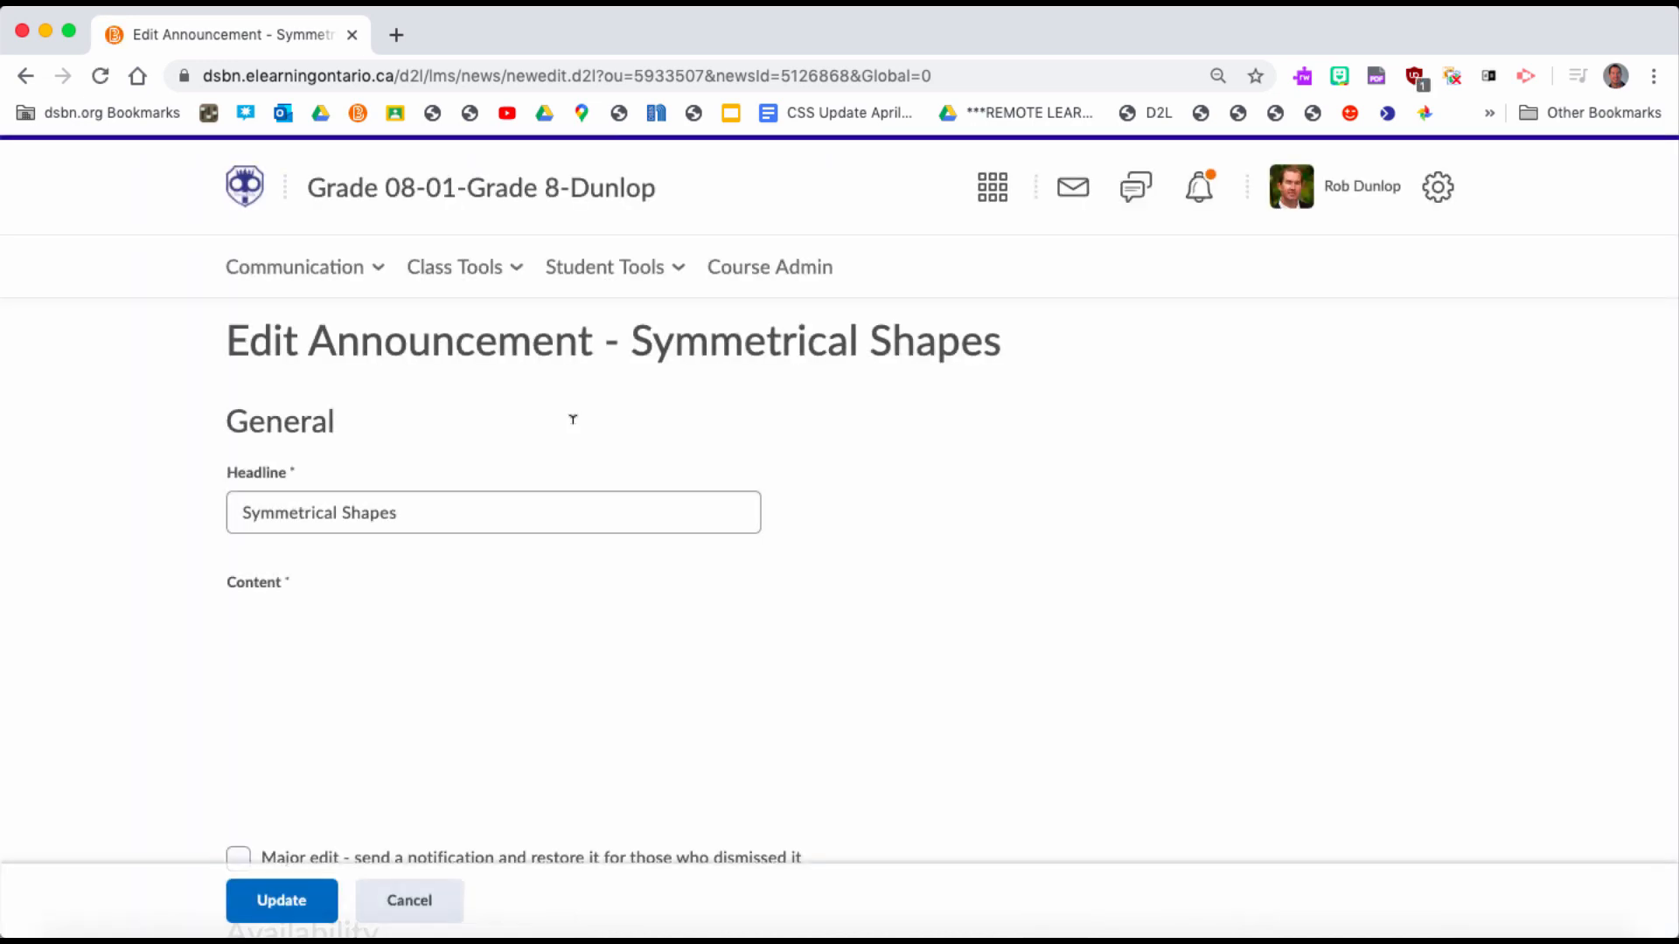
Step: Insert a quicklink to the Symmetry assignment on a new line below the announcement's closing instructions
scroll(880, 584, "down", 5)
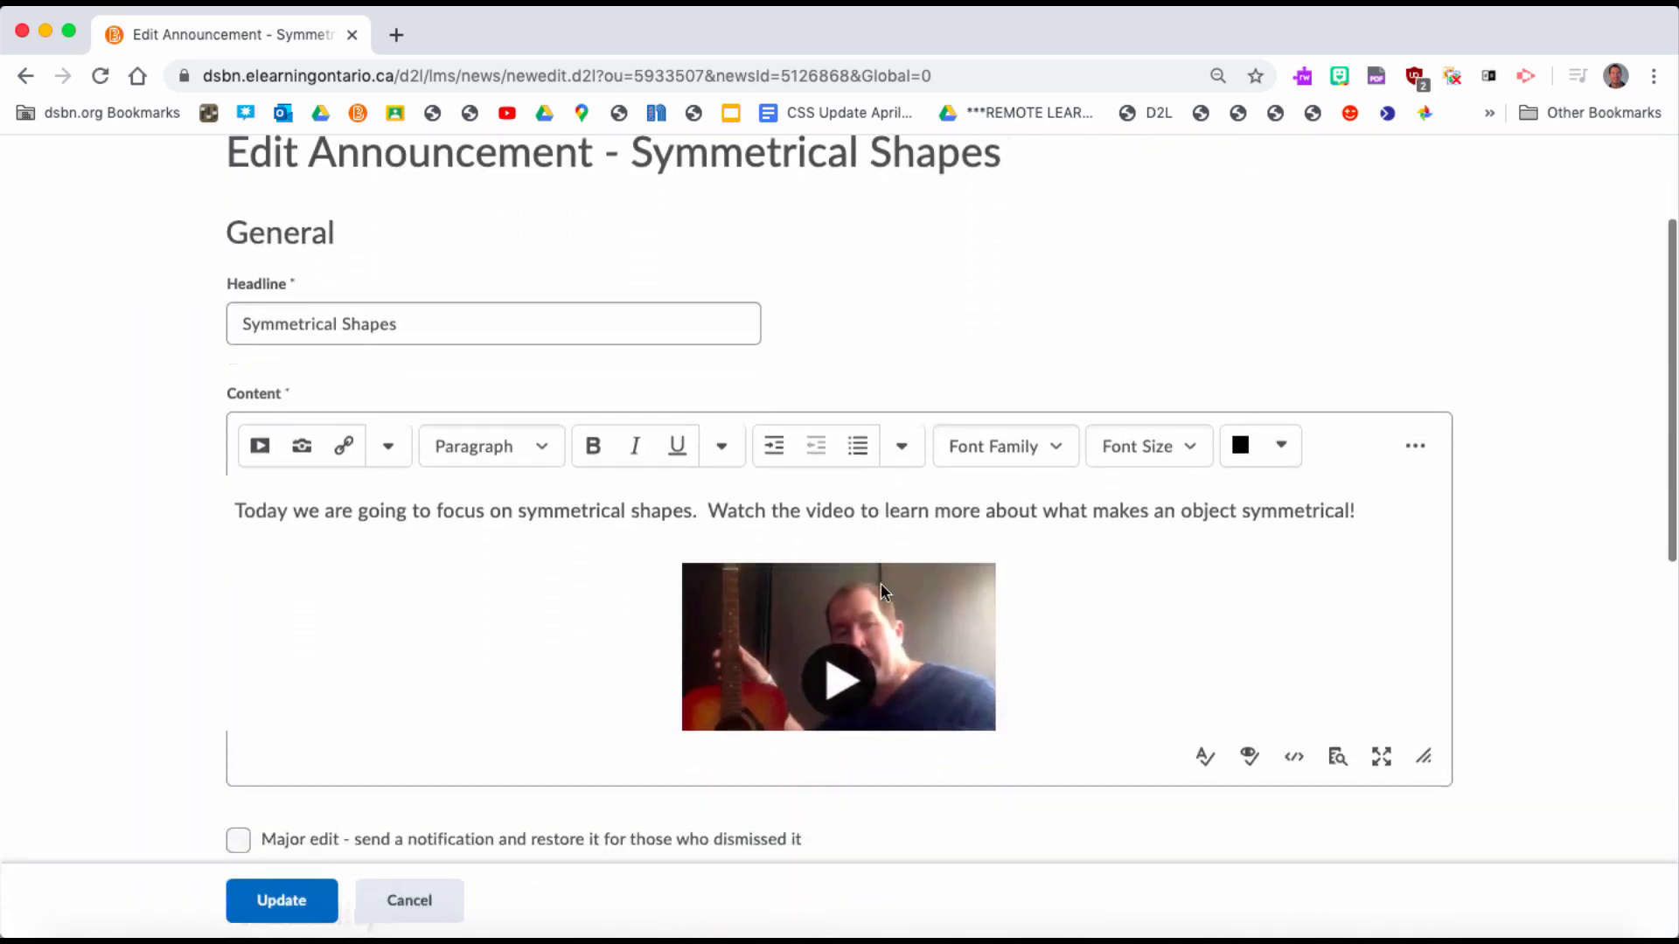
scroll(883, 590, "down", 5)
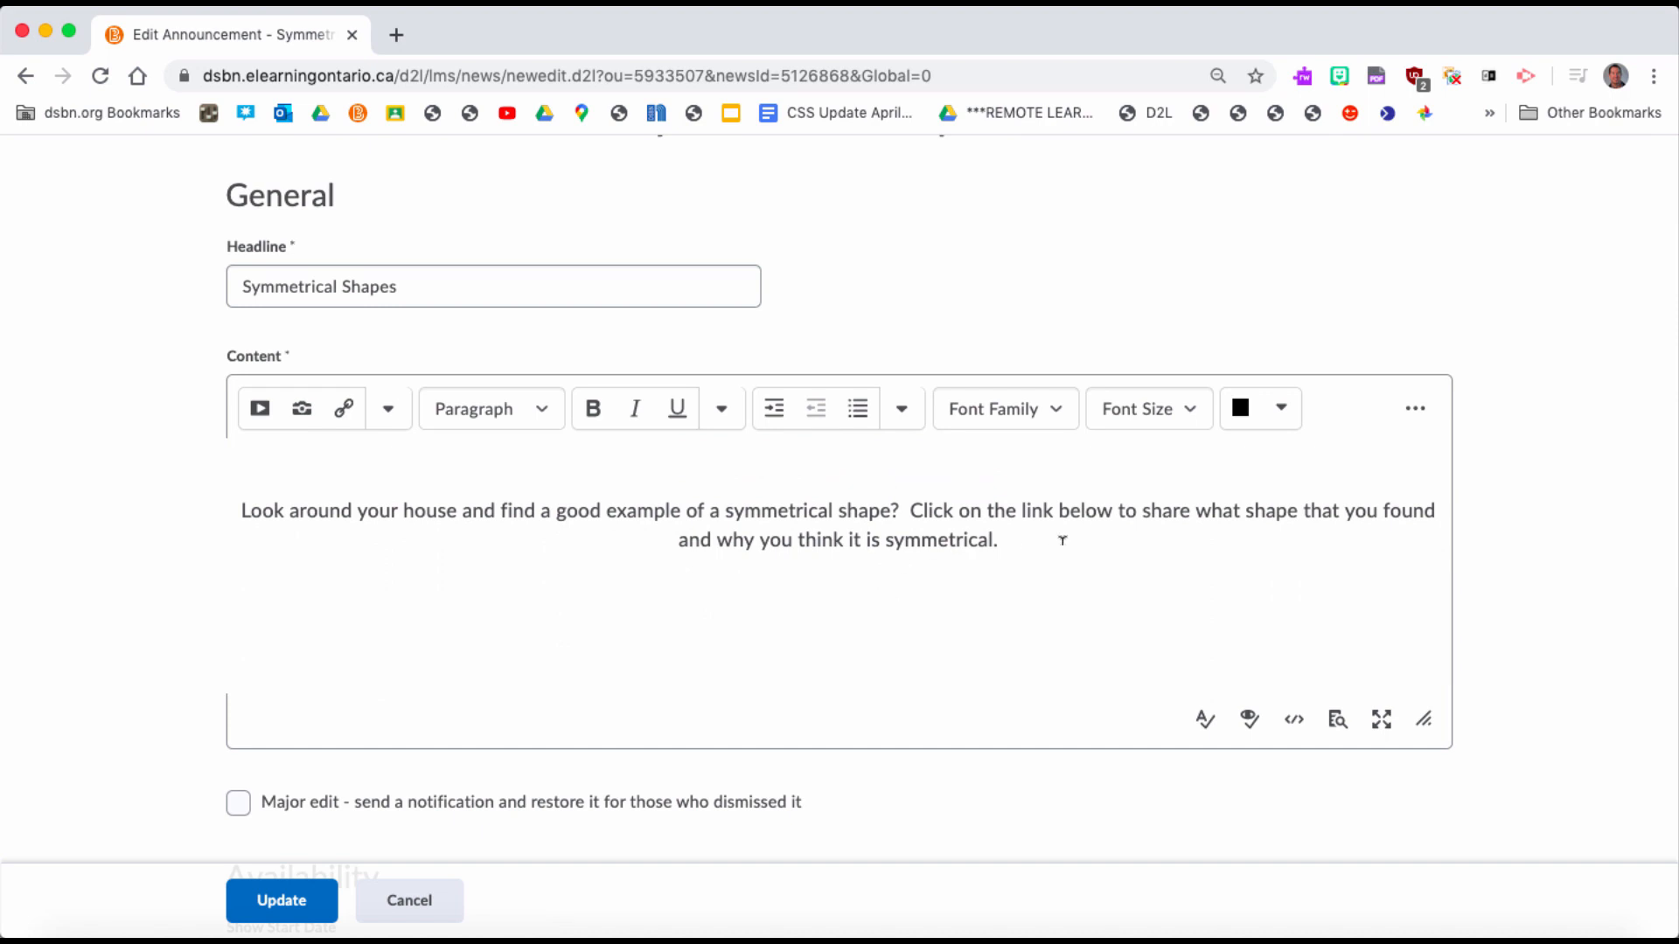
key("Return")
left_click(349, 413)
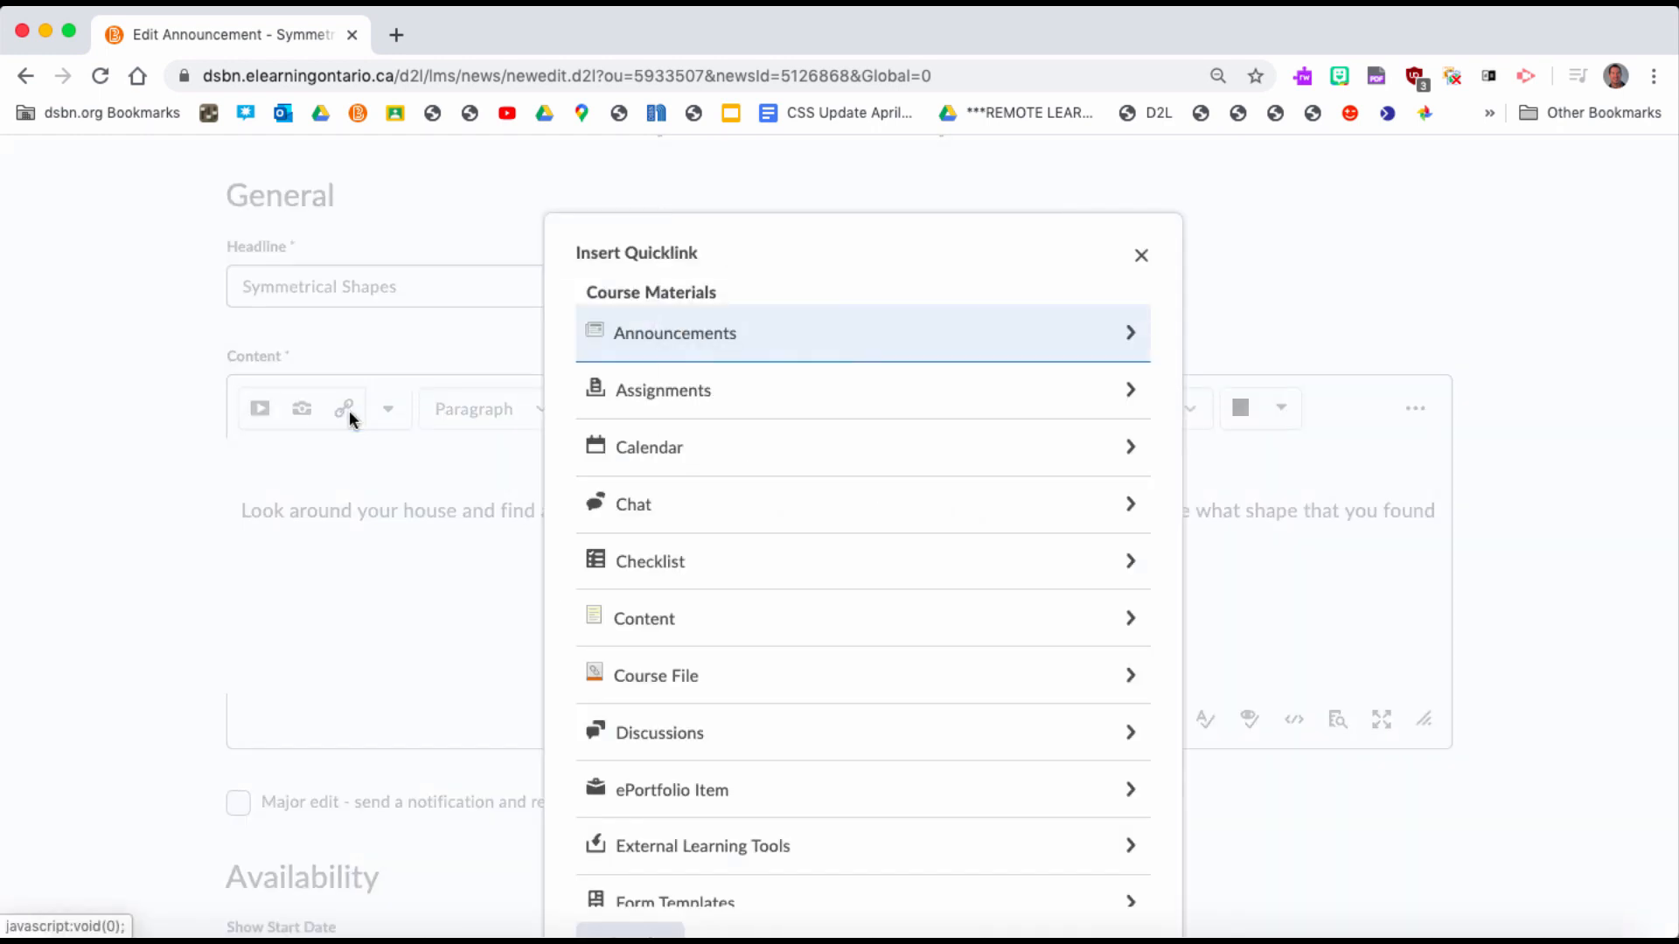
left_click(631, 389)
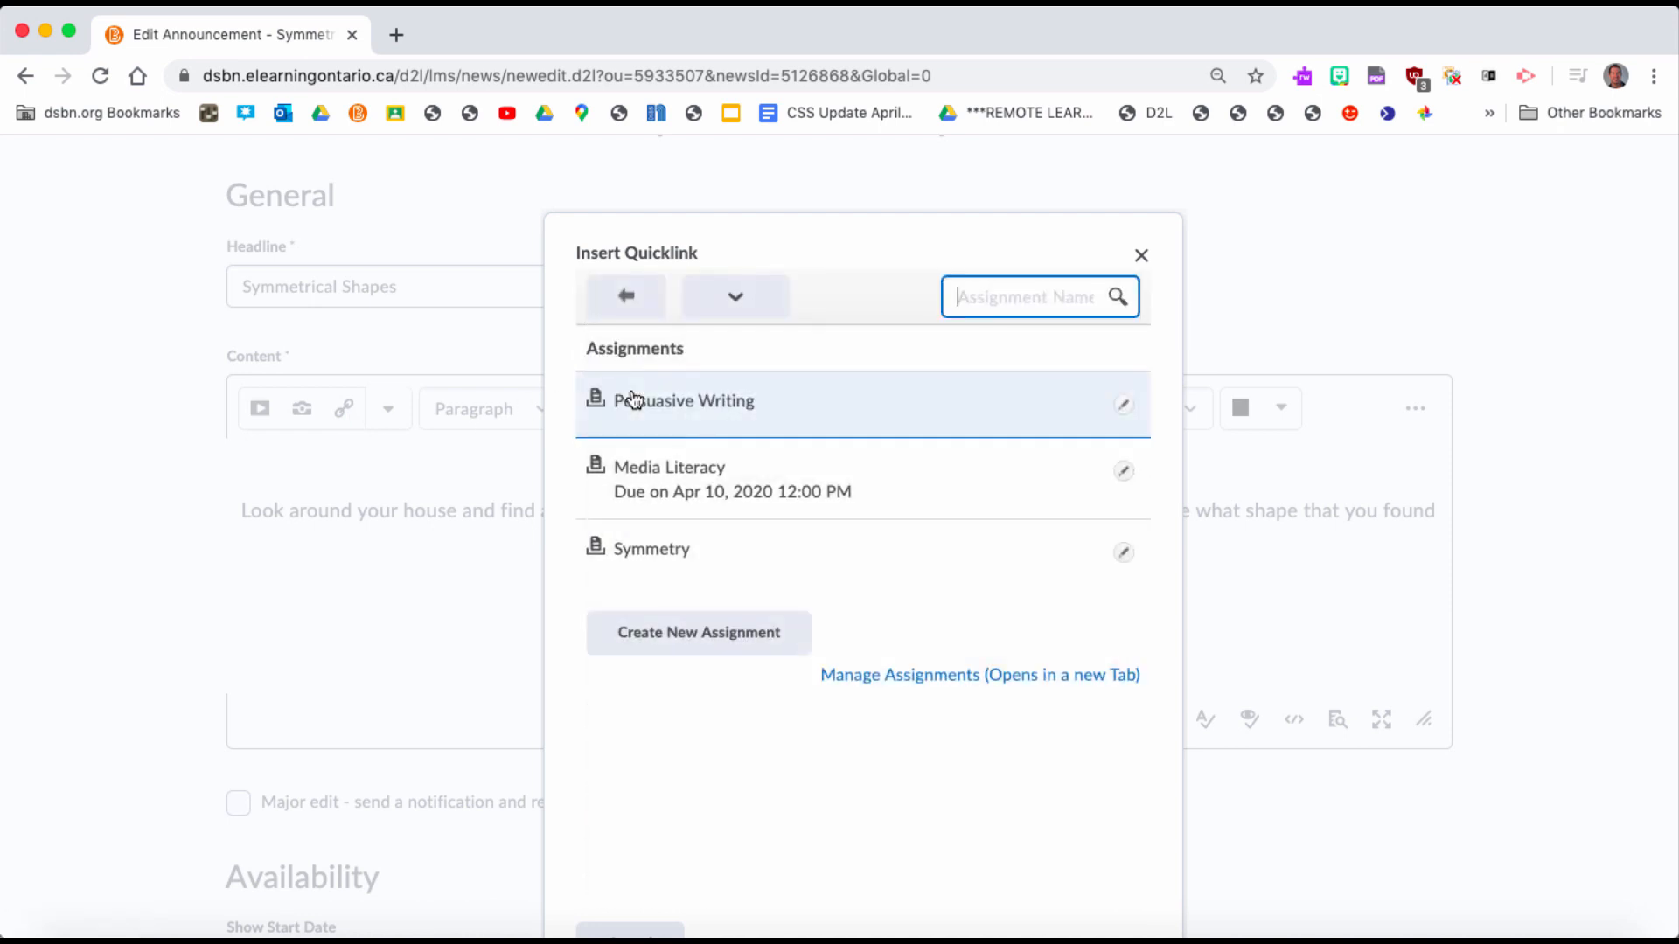
left_click(651, 553)
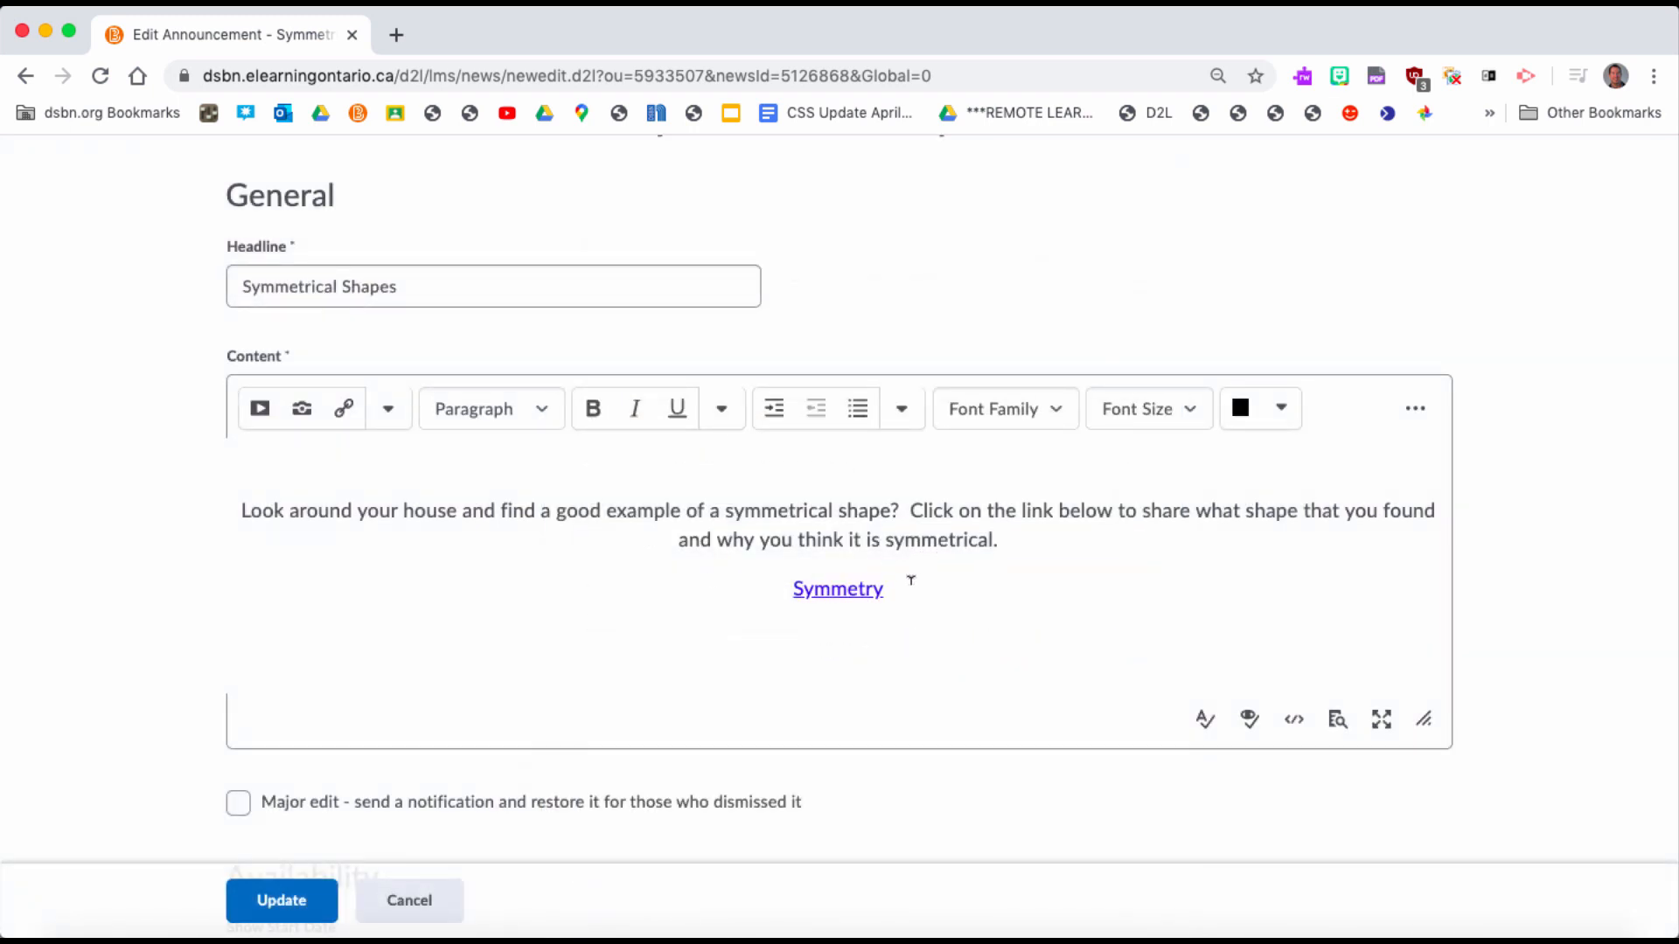
Step: Set the font size of the Symmetry link text to 6 (24pt)
left_click_drag(911, 579, 768, 579)
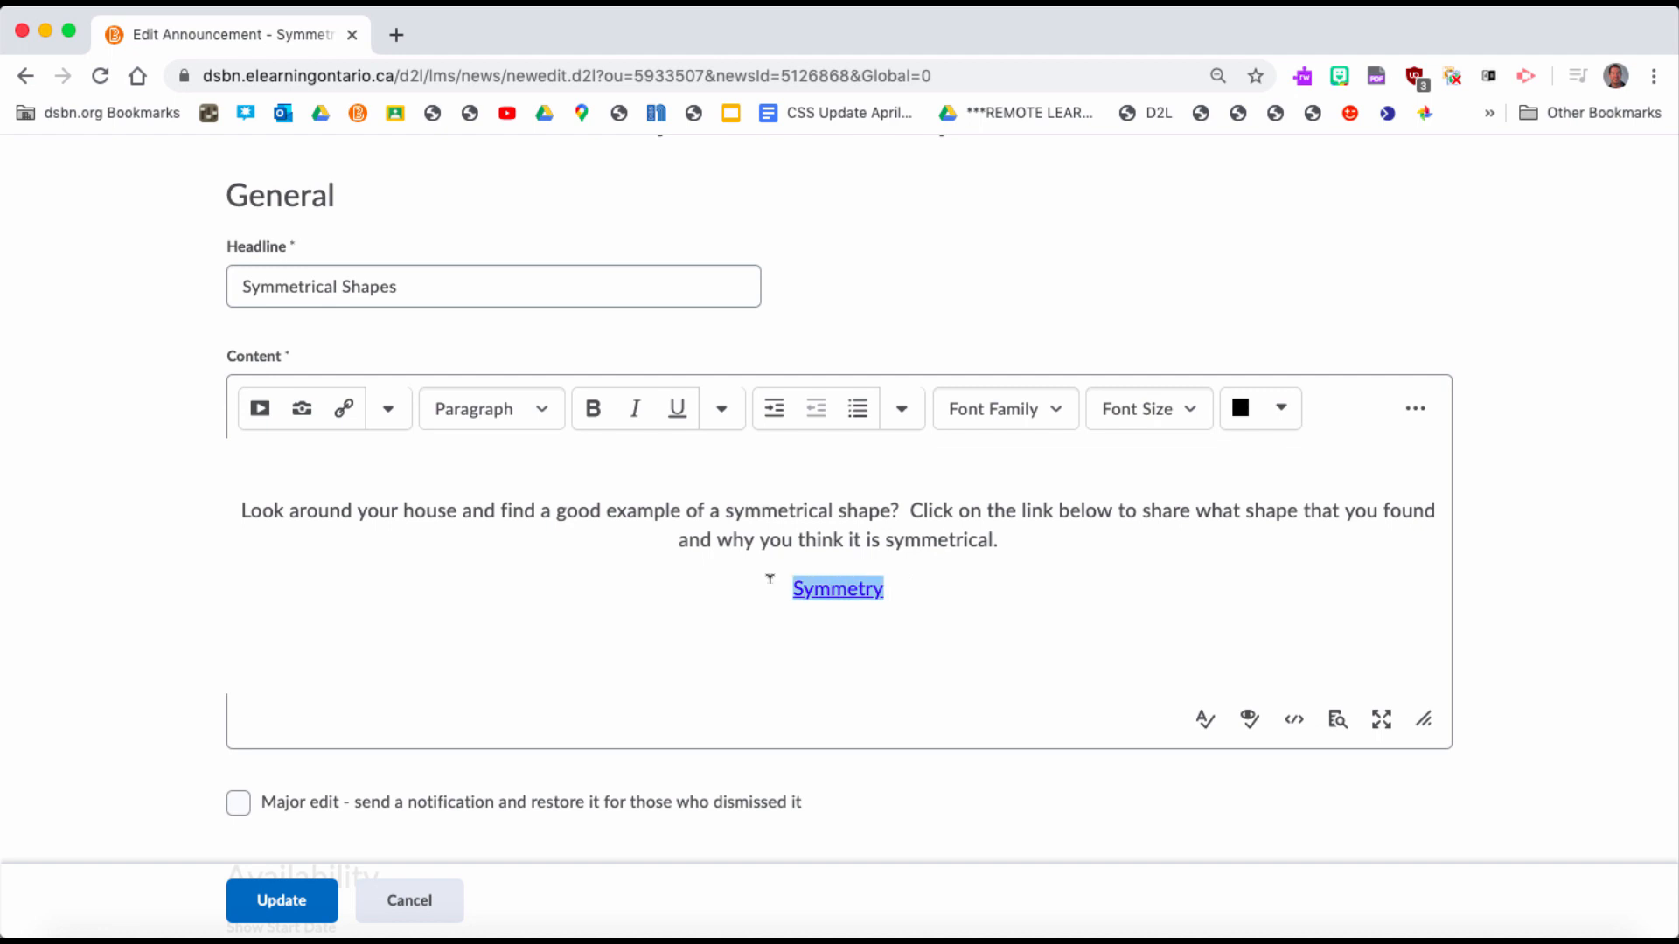
left_click(1173, 403)
left_click(1133, 543)
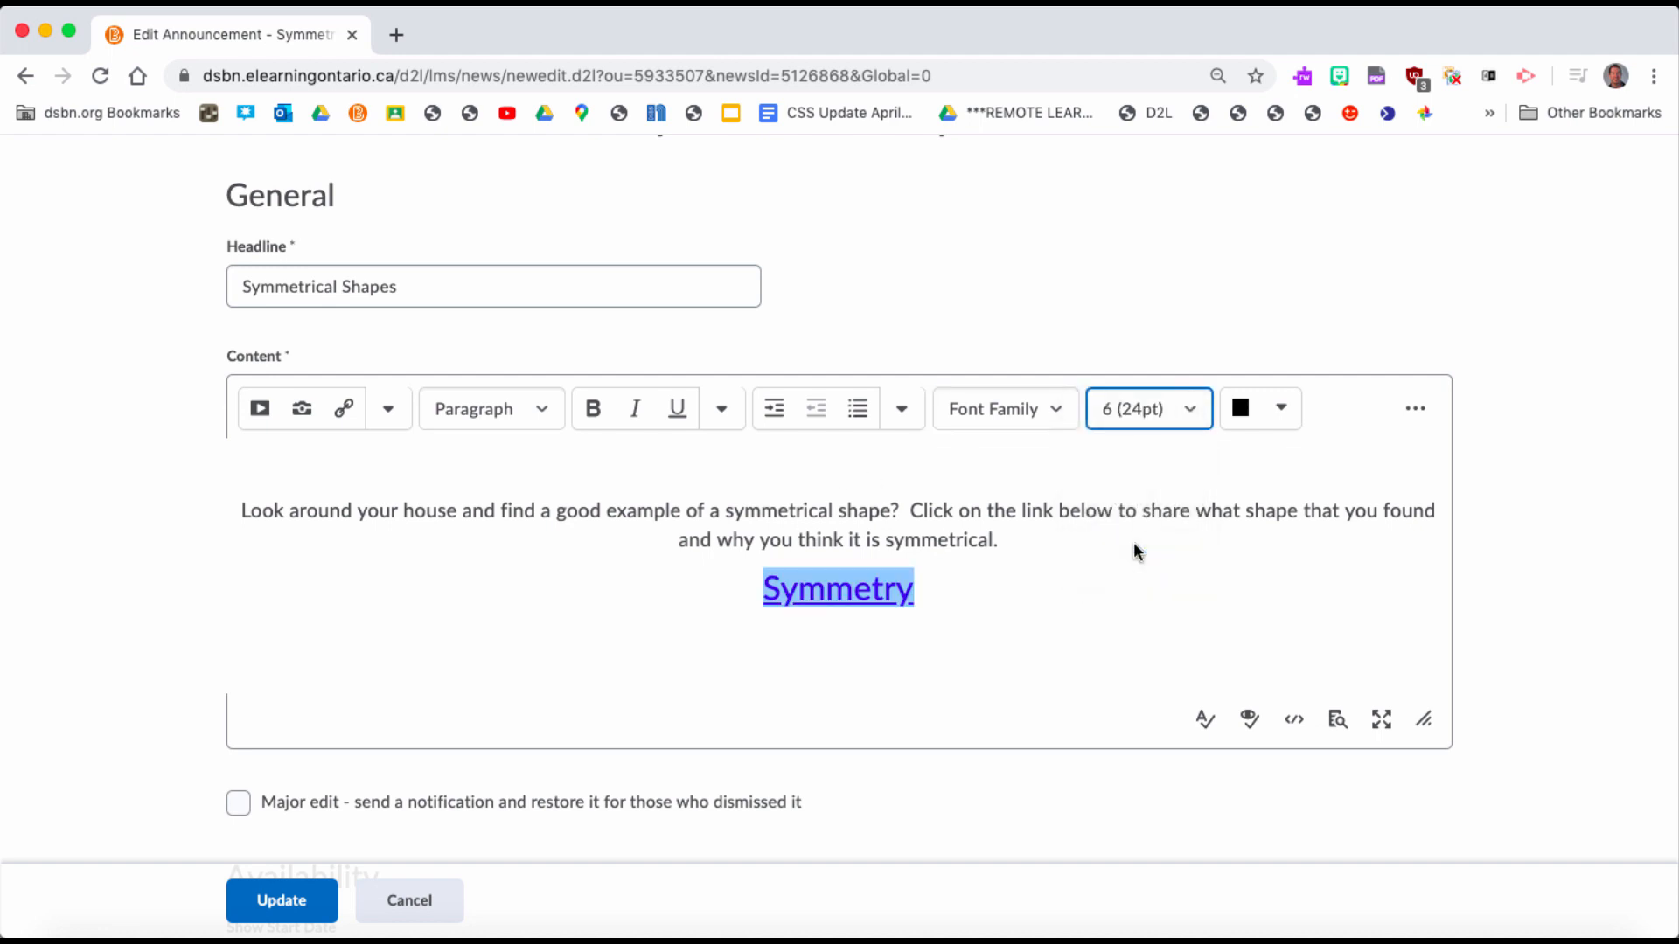
Step: Save the updated Symmetrical Shapes announcement and review it with its Symmetry link on the course homepage
left_click(281, 901)
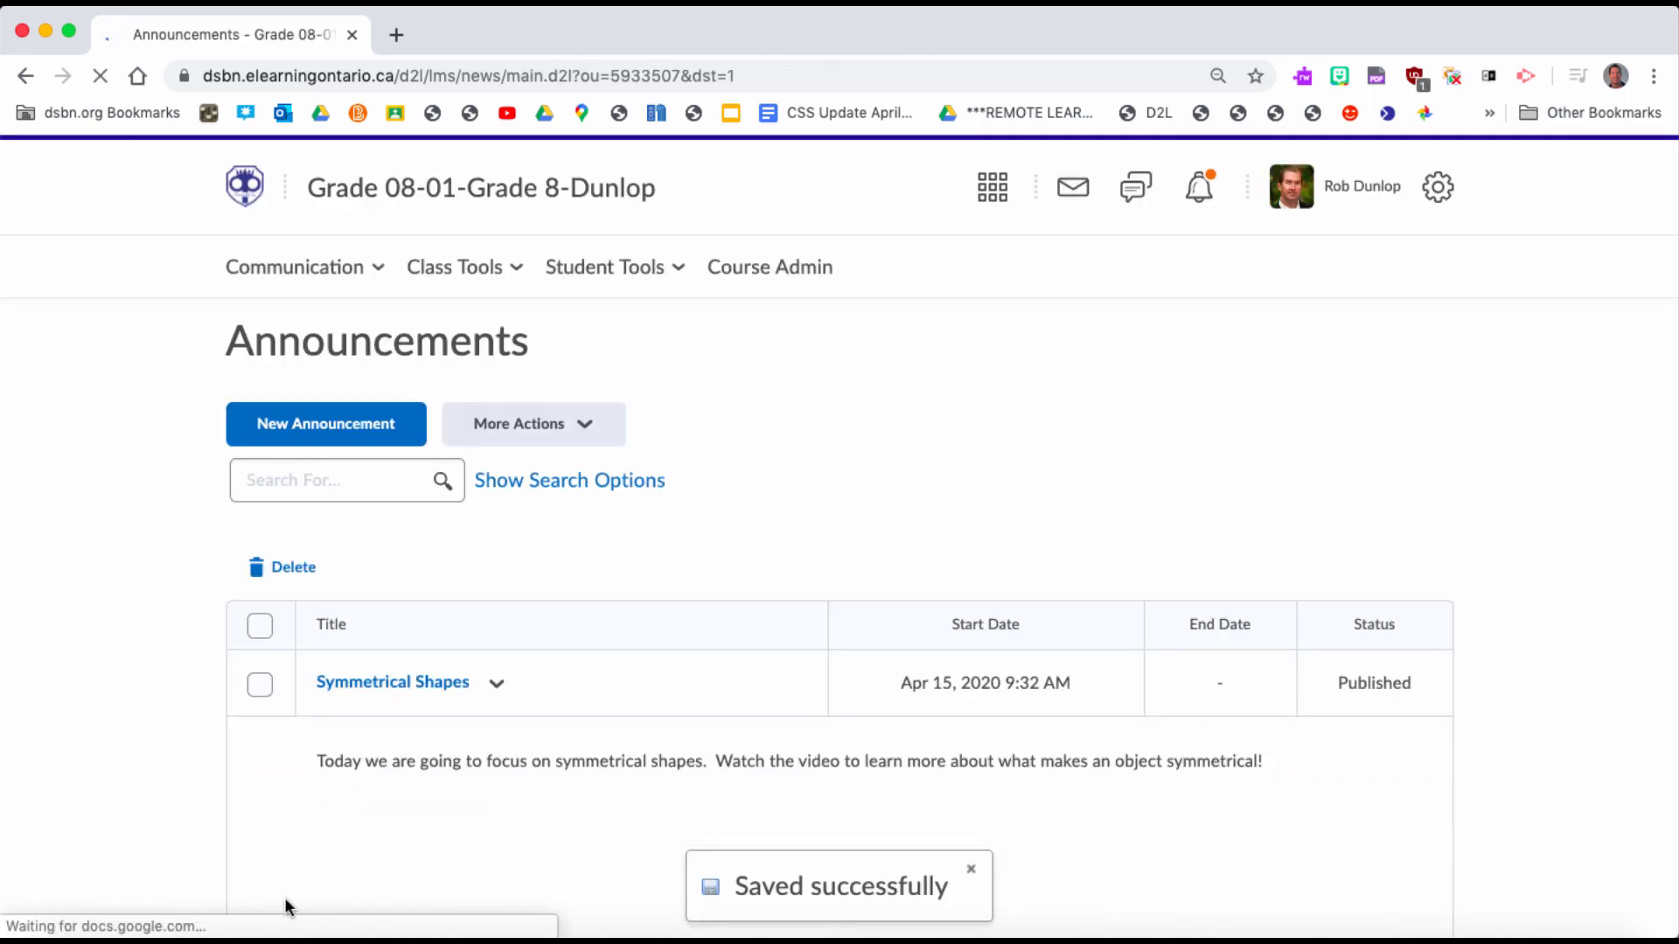
left_click(492, 193)
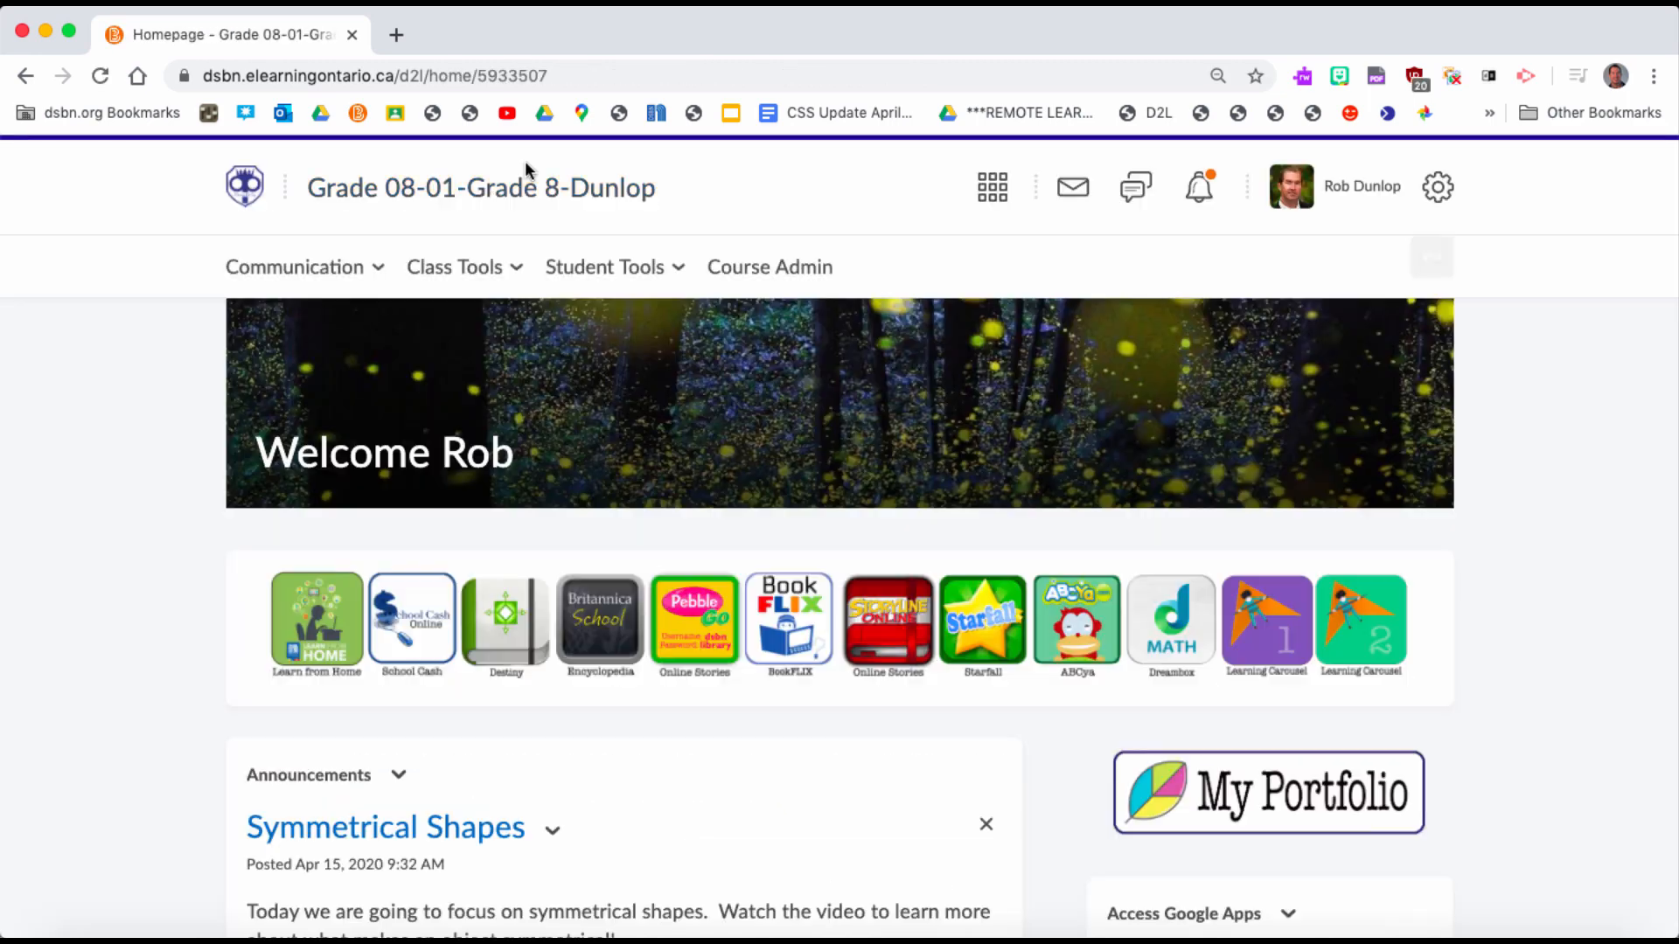
scroll(548, 470, "down", 7)
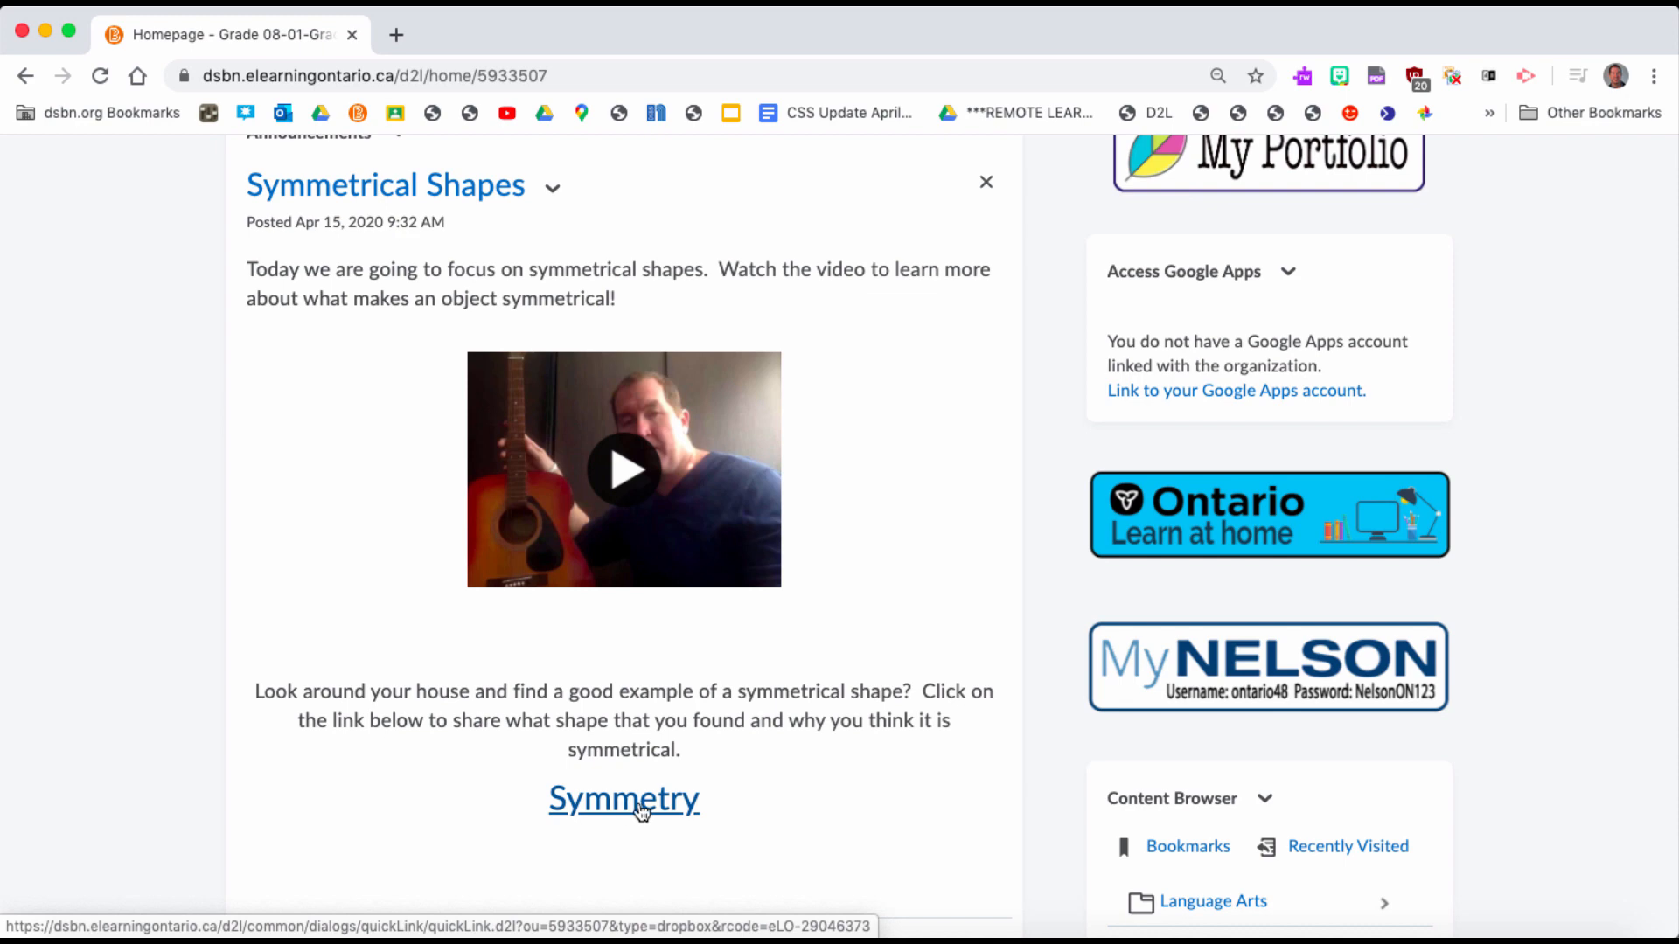
scroll(1043, 748, "up", 7)
Step: In the impersonated student's view, open the Symmetry assignment from the announcement link and go to its submission area
scroll(1045, 748, "down", 6)
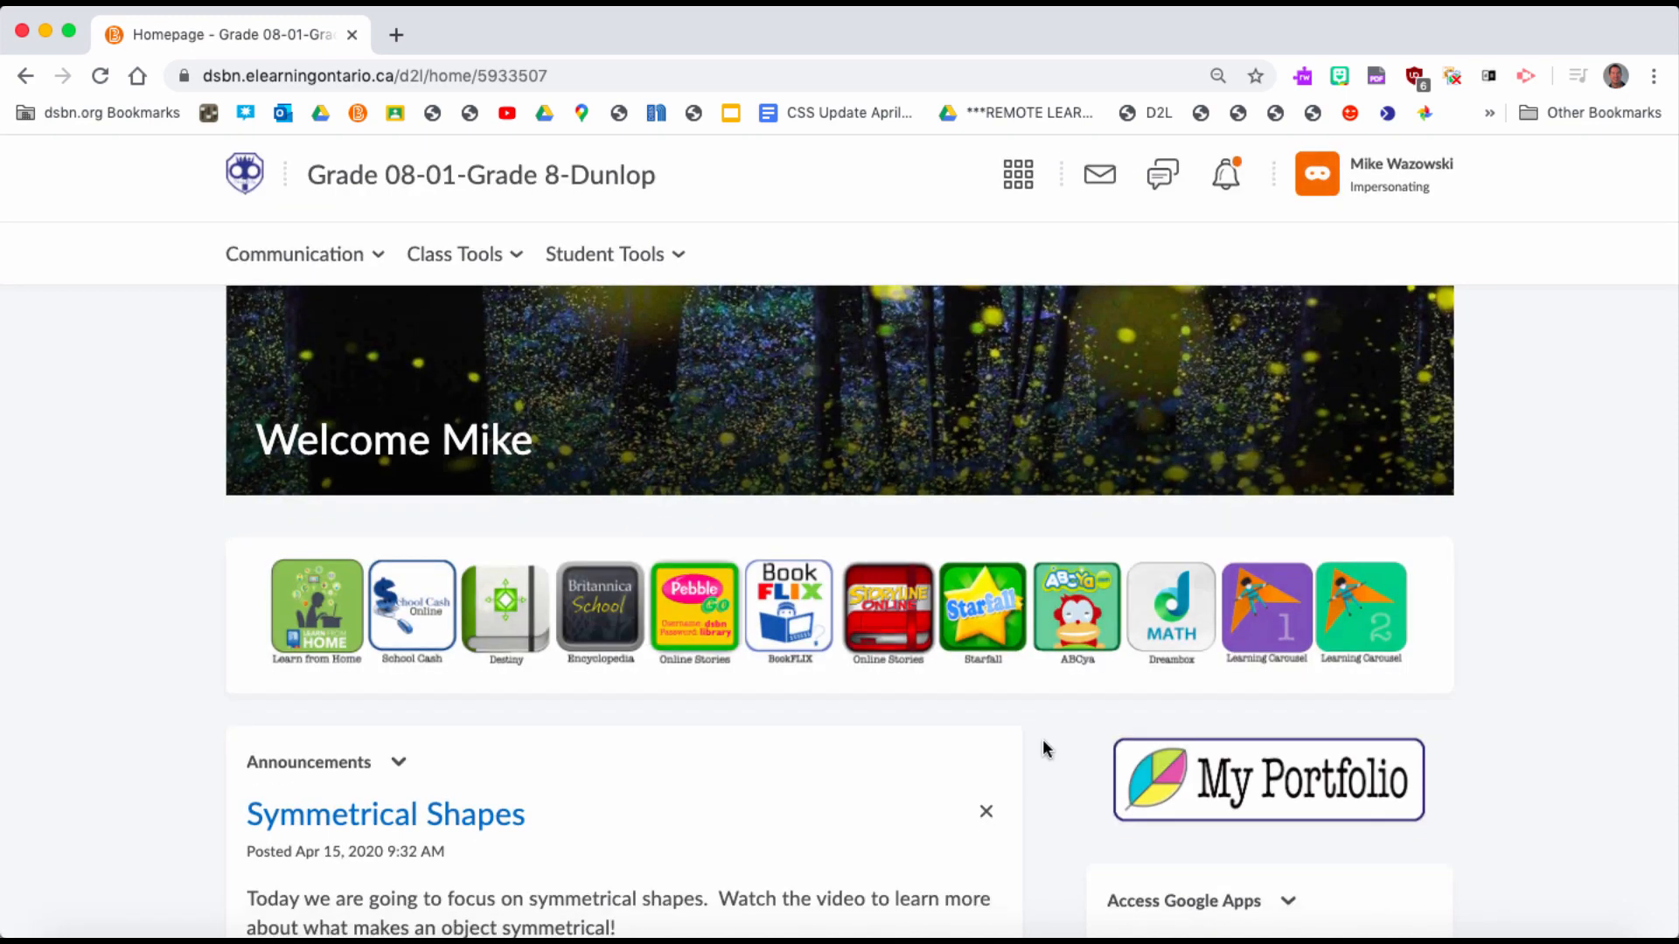
scroll(1042, 747, "down", 1)
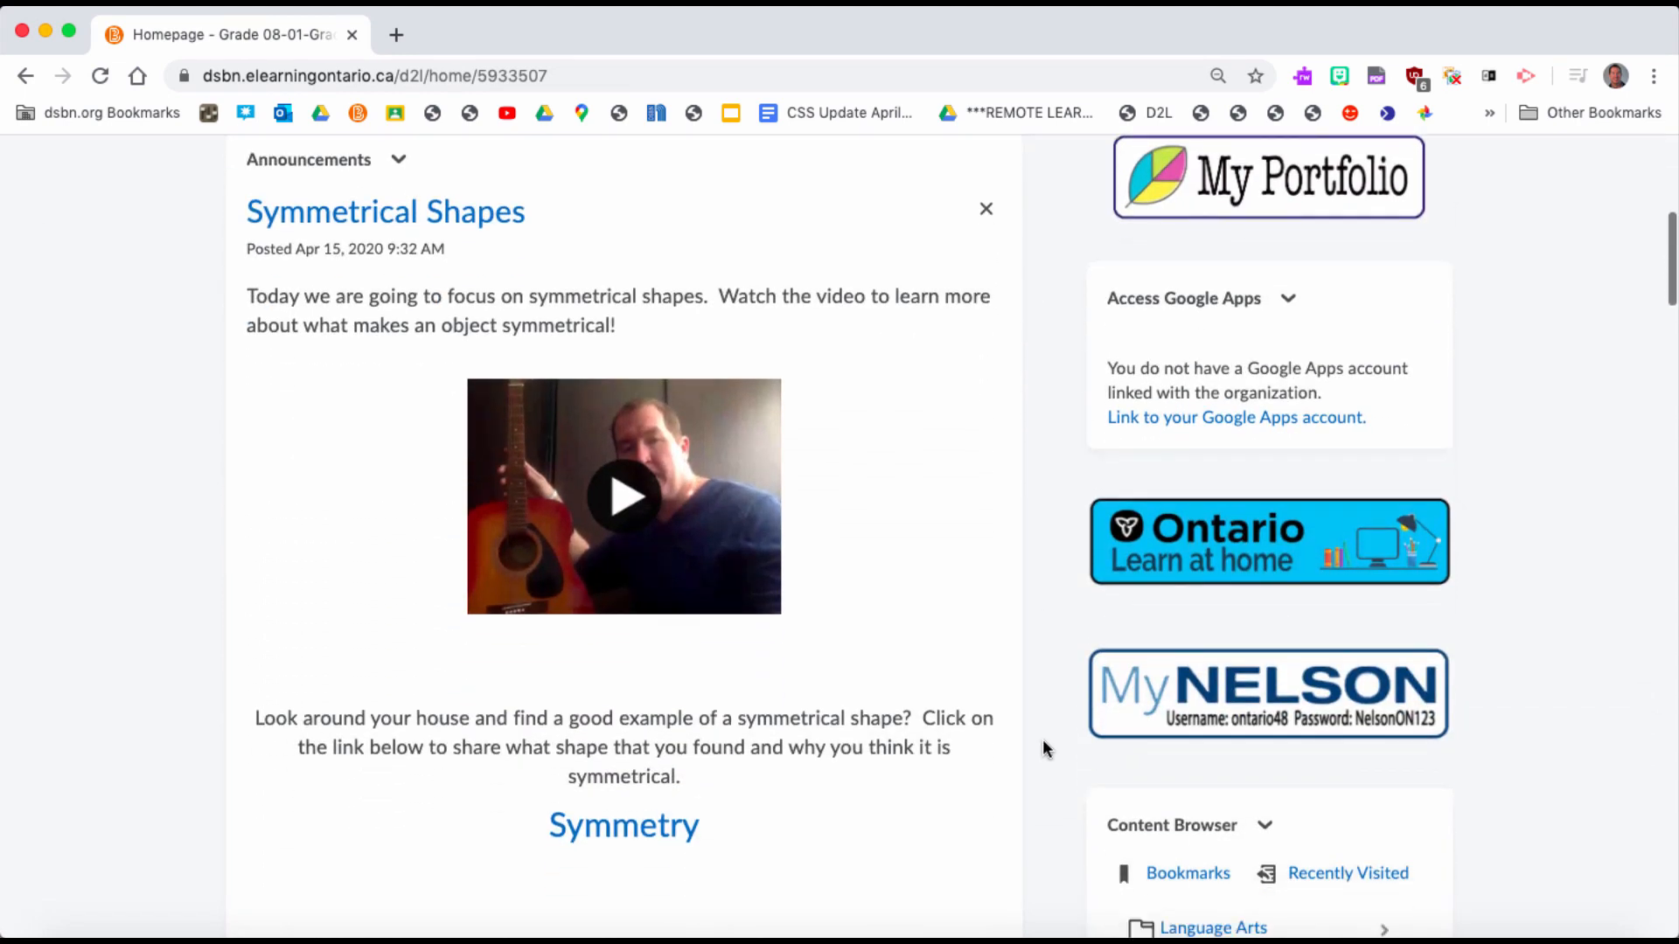
left_click(627, 849)
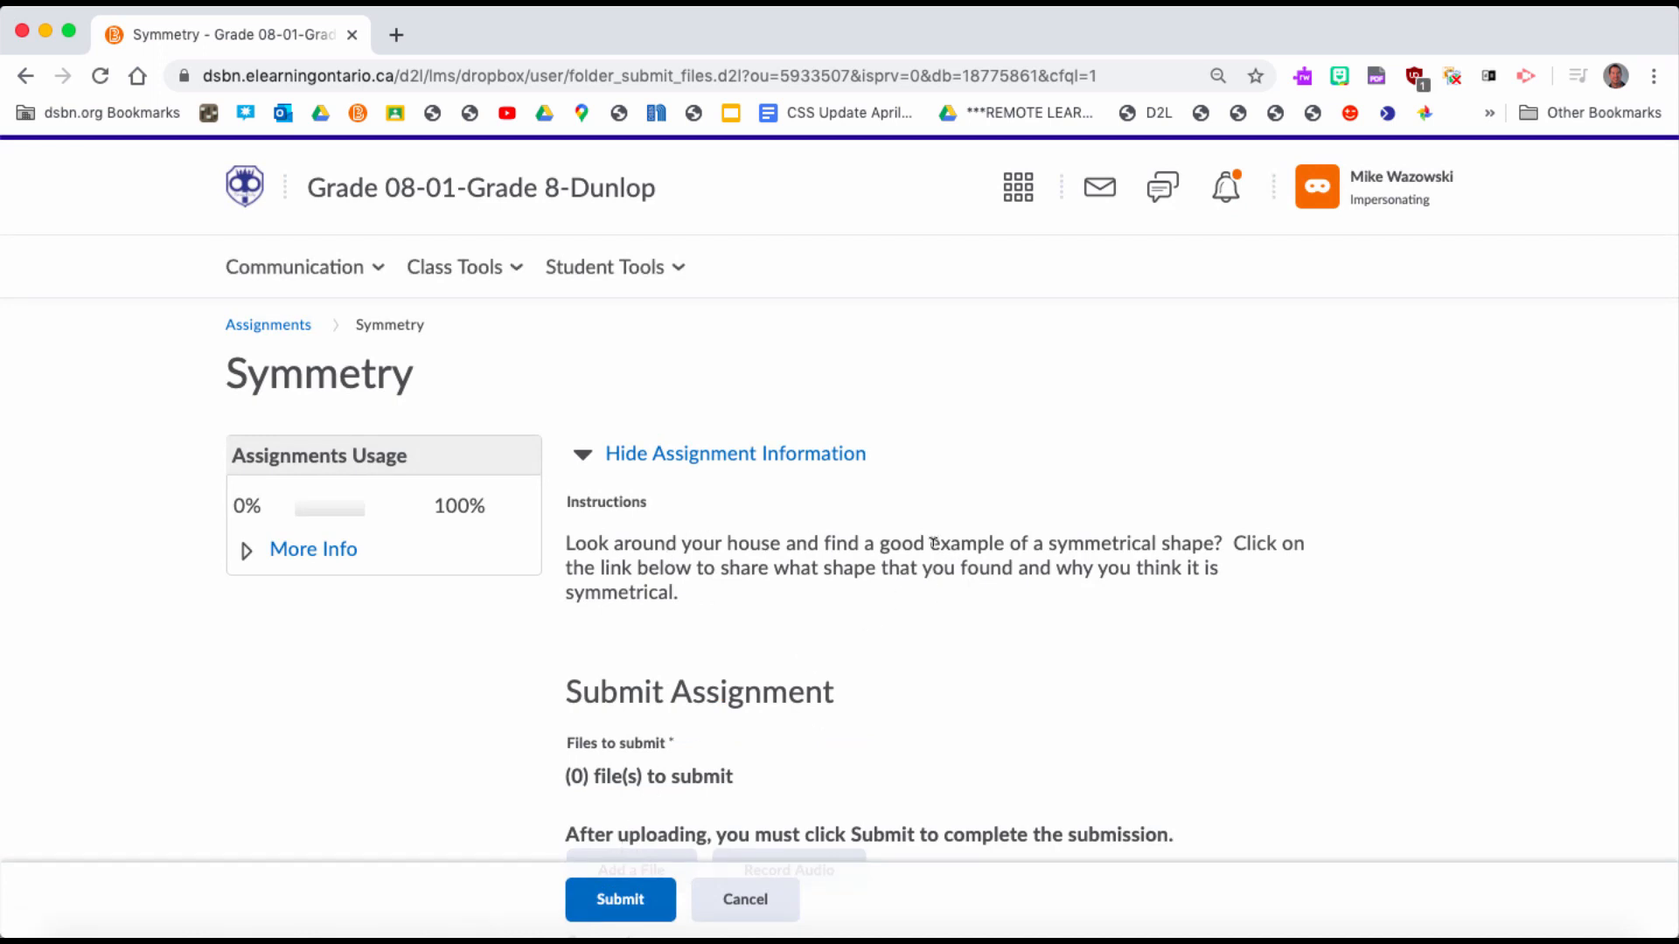
scroll(1163, 623, "down", 5)
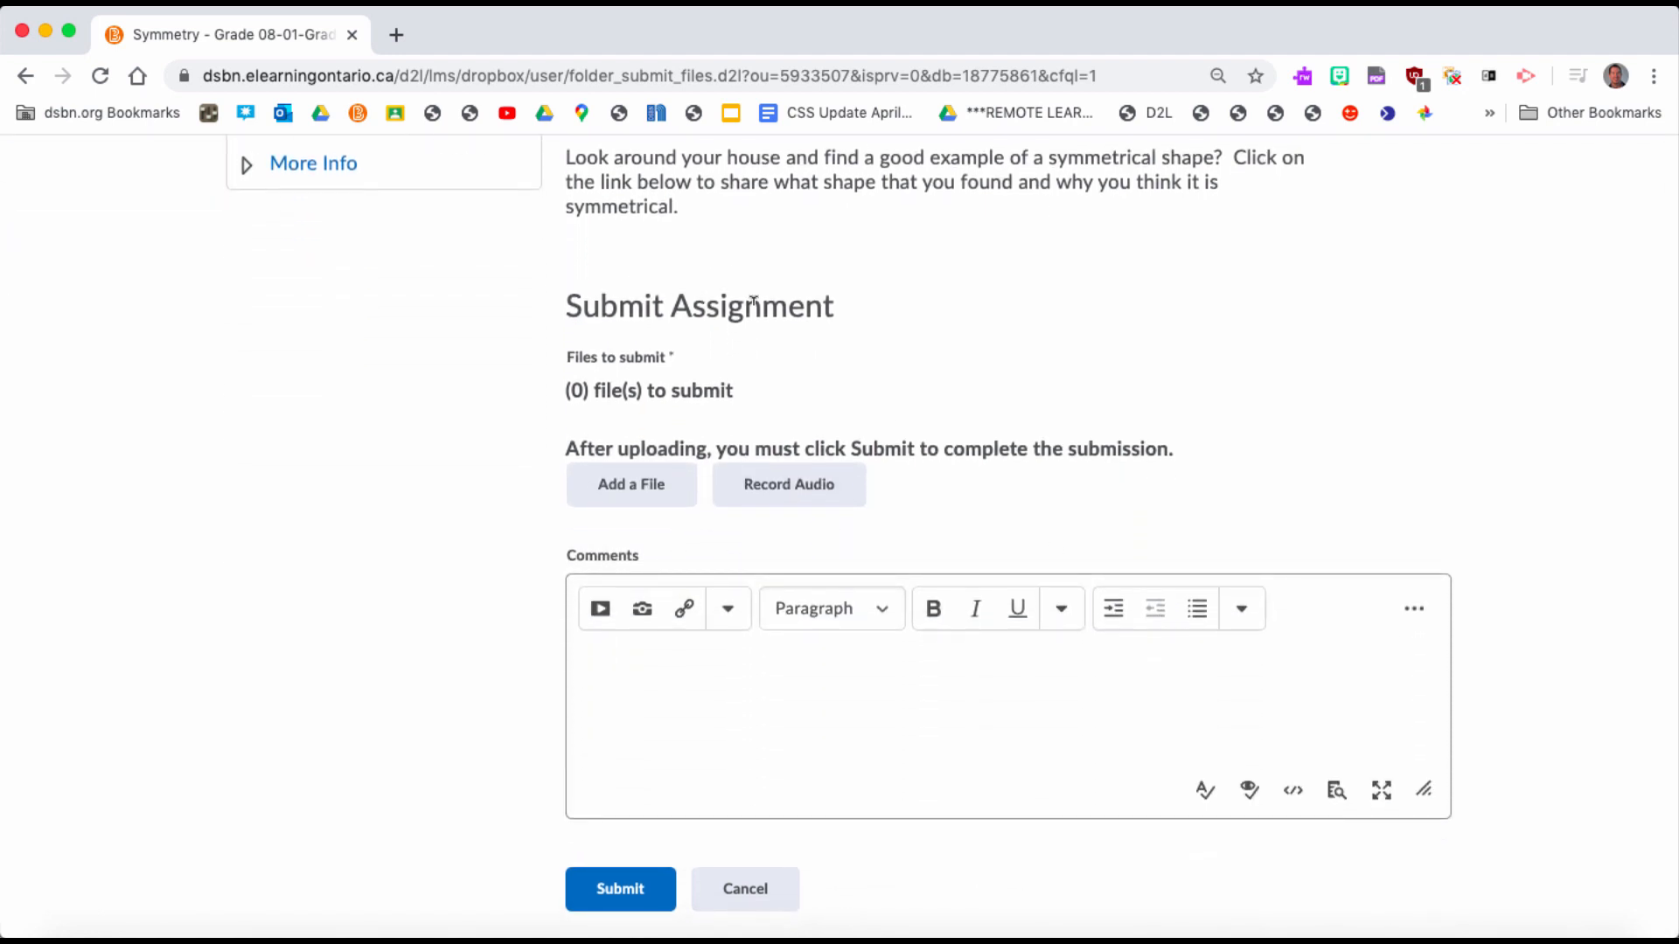
Step: Attach file.jpeg from the computer's Desktop to the Symmetry submission
left_click(658, 484)
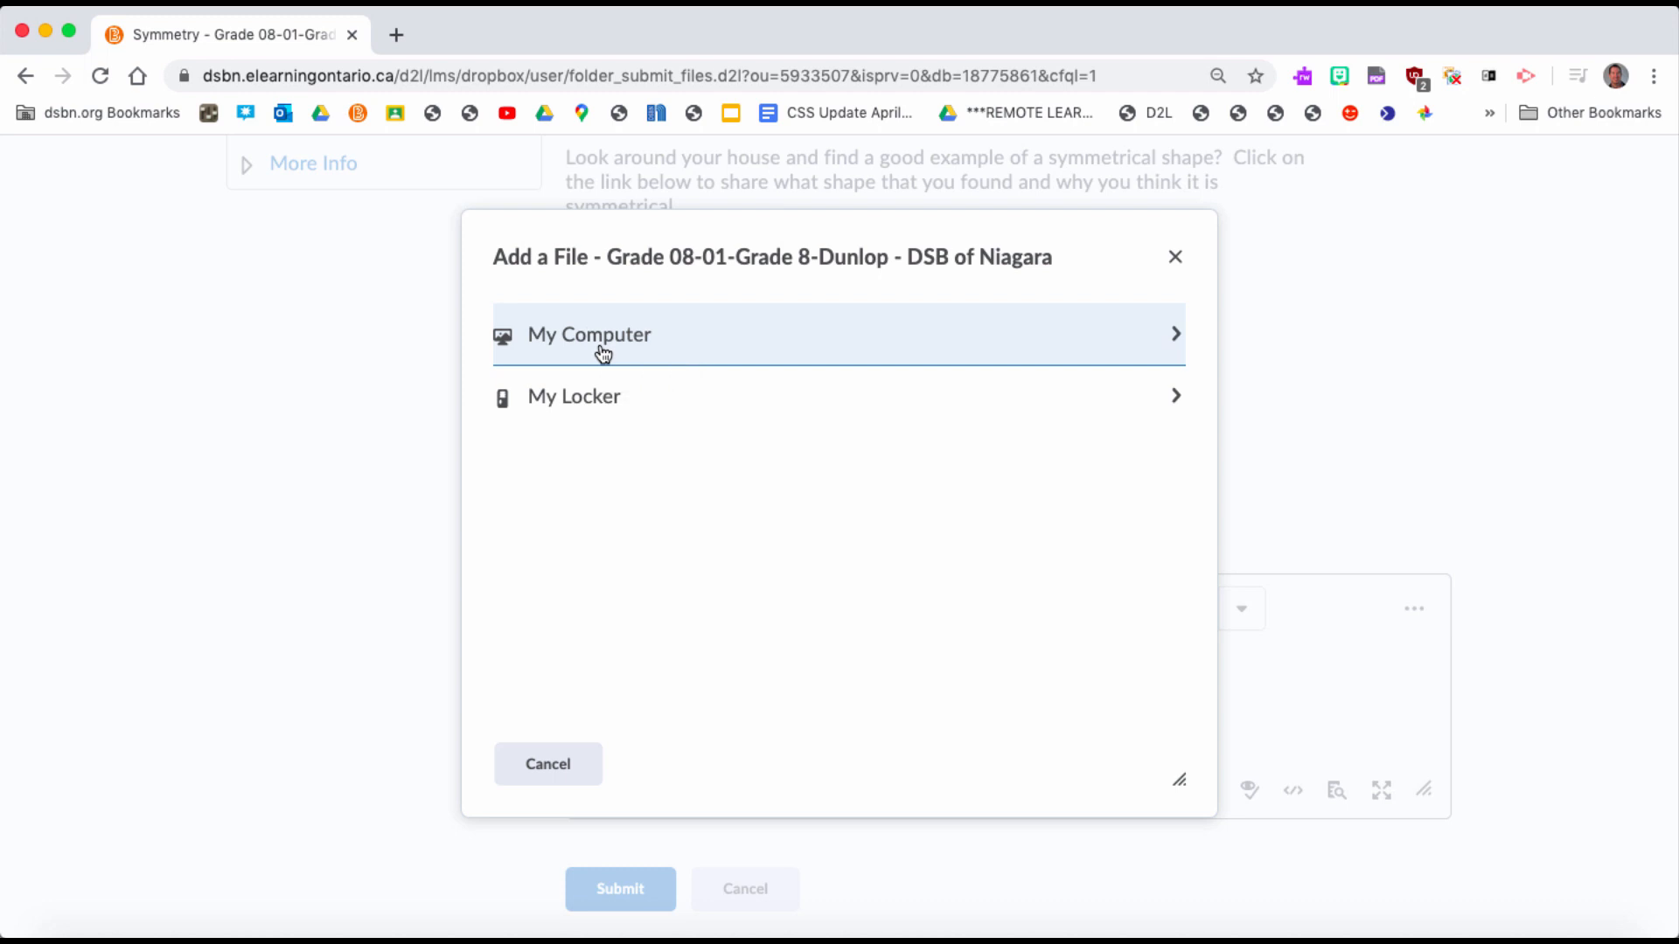
left_click(602, 350)
left_click(592, 366)
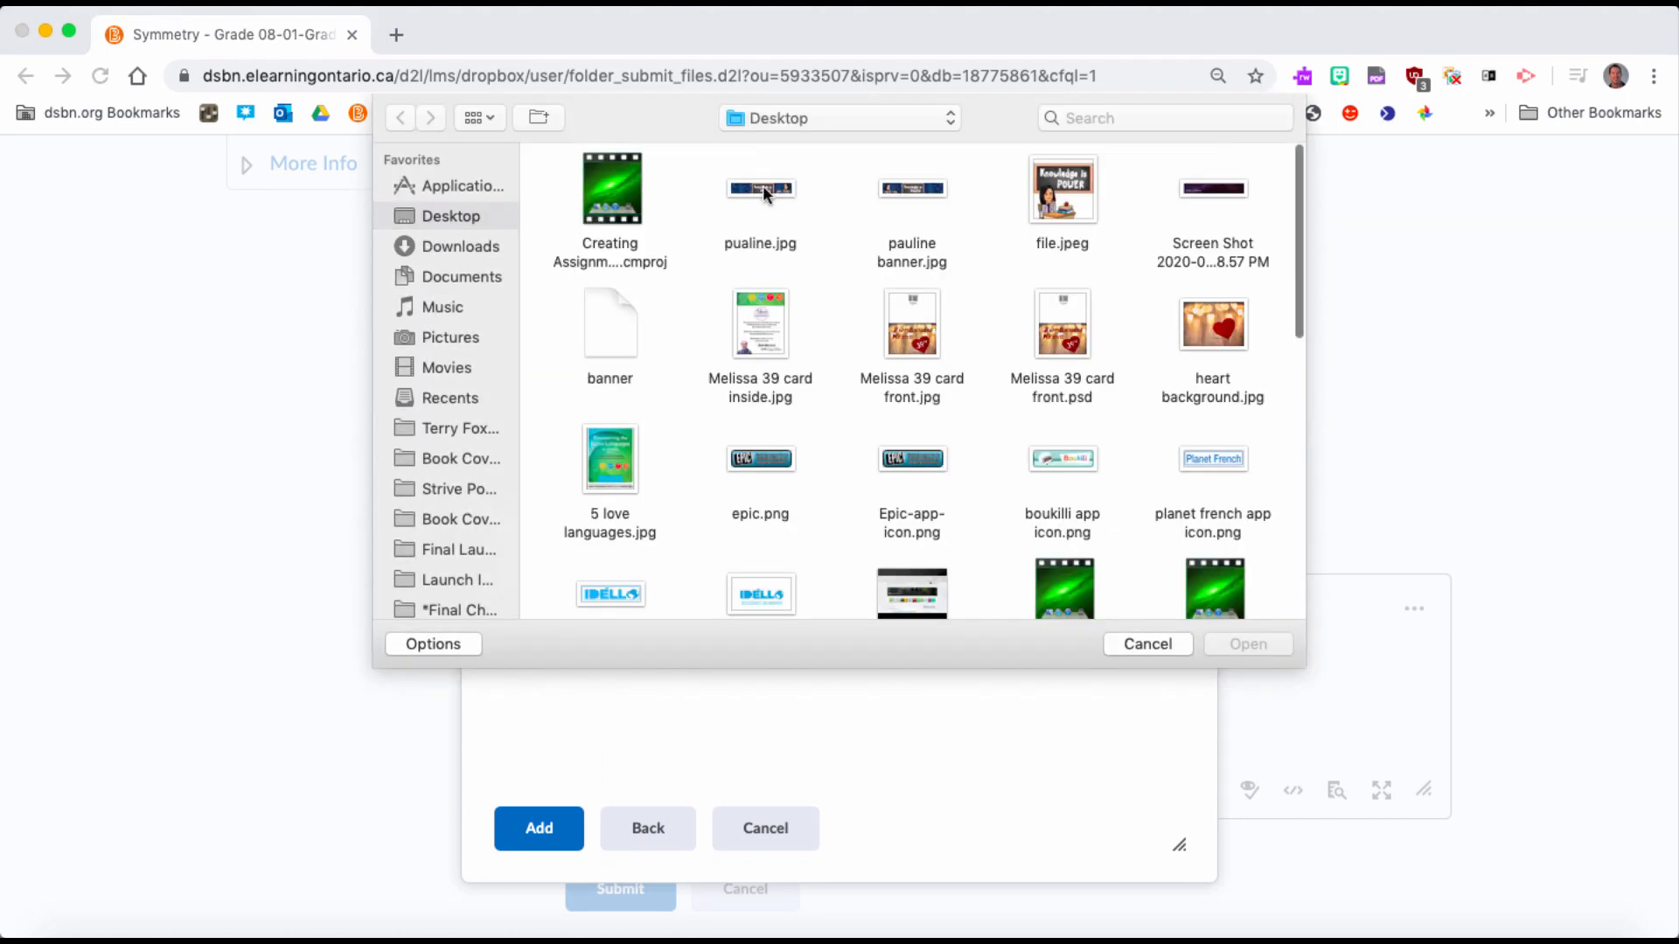
left_click(1035, 197)
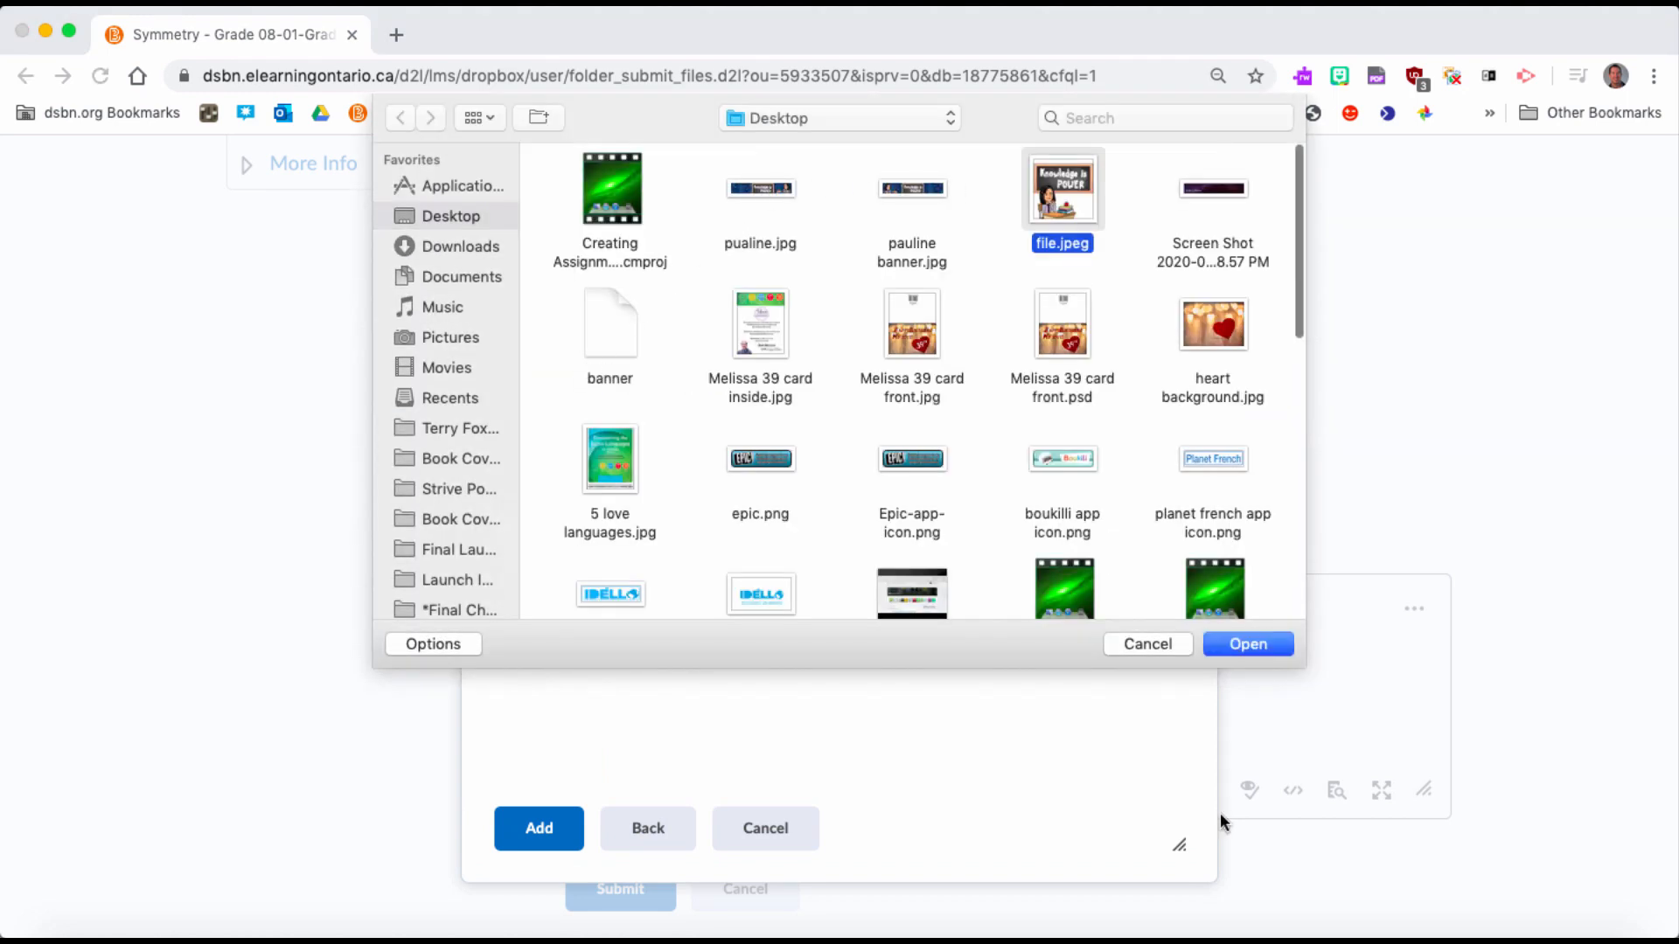
left_click(1242, 647)
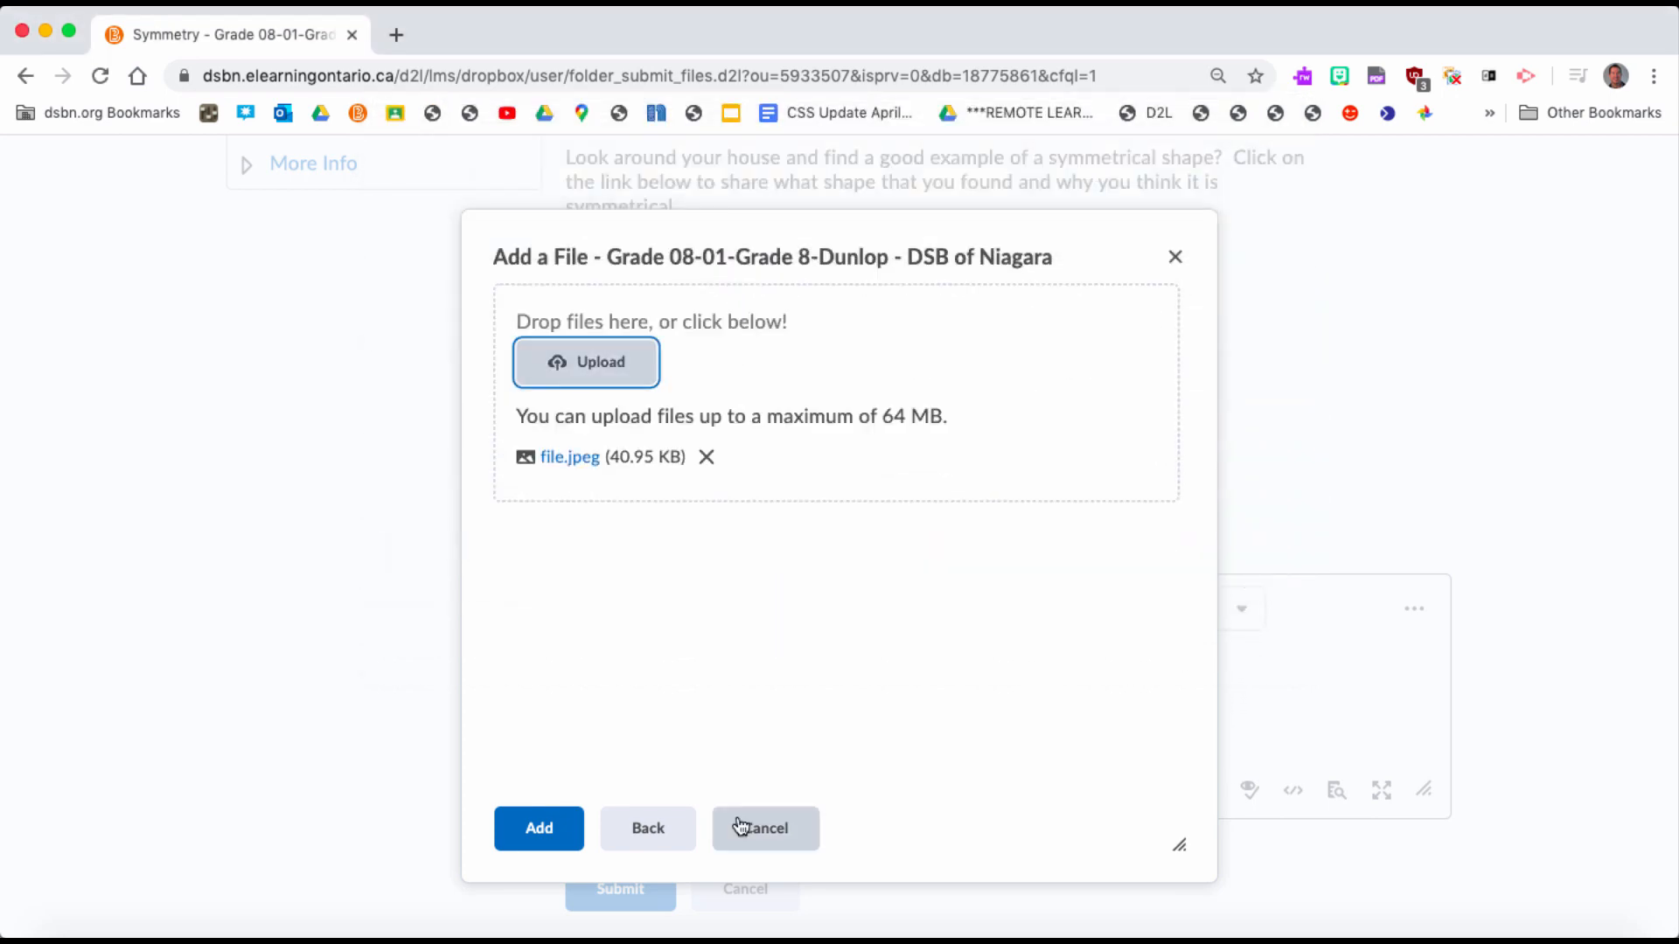
left_click(527, 829)
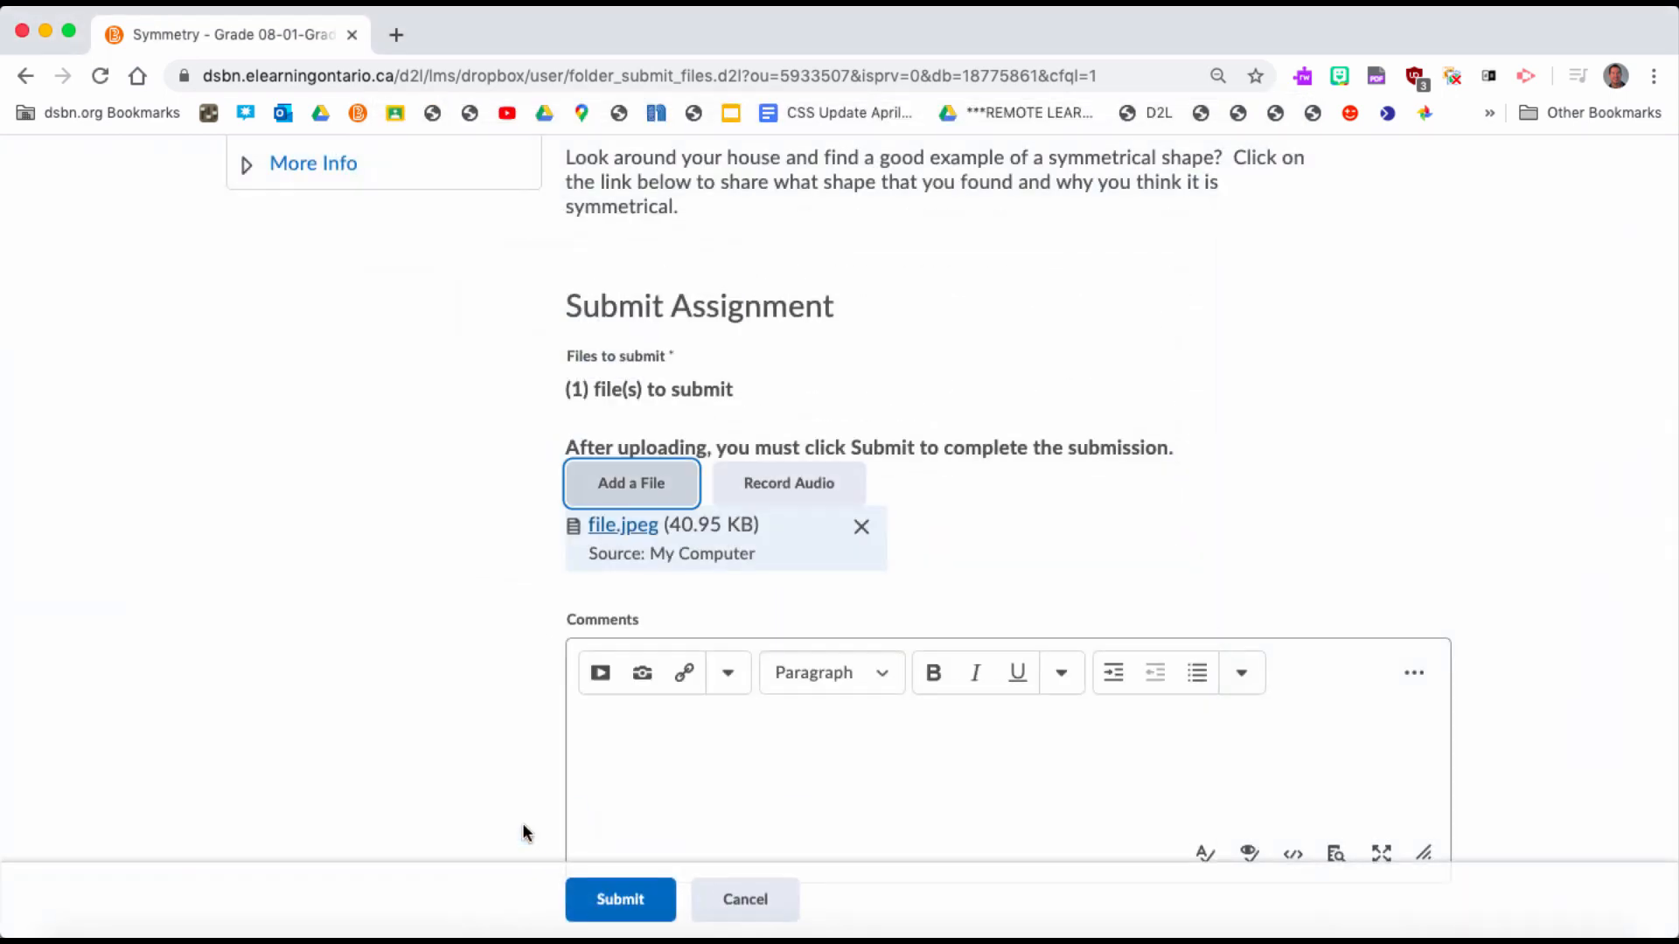
Step: View the audio recorder for the submission and close it without recording
left_click(789, 497)
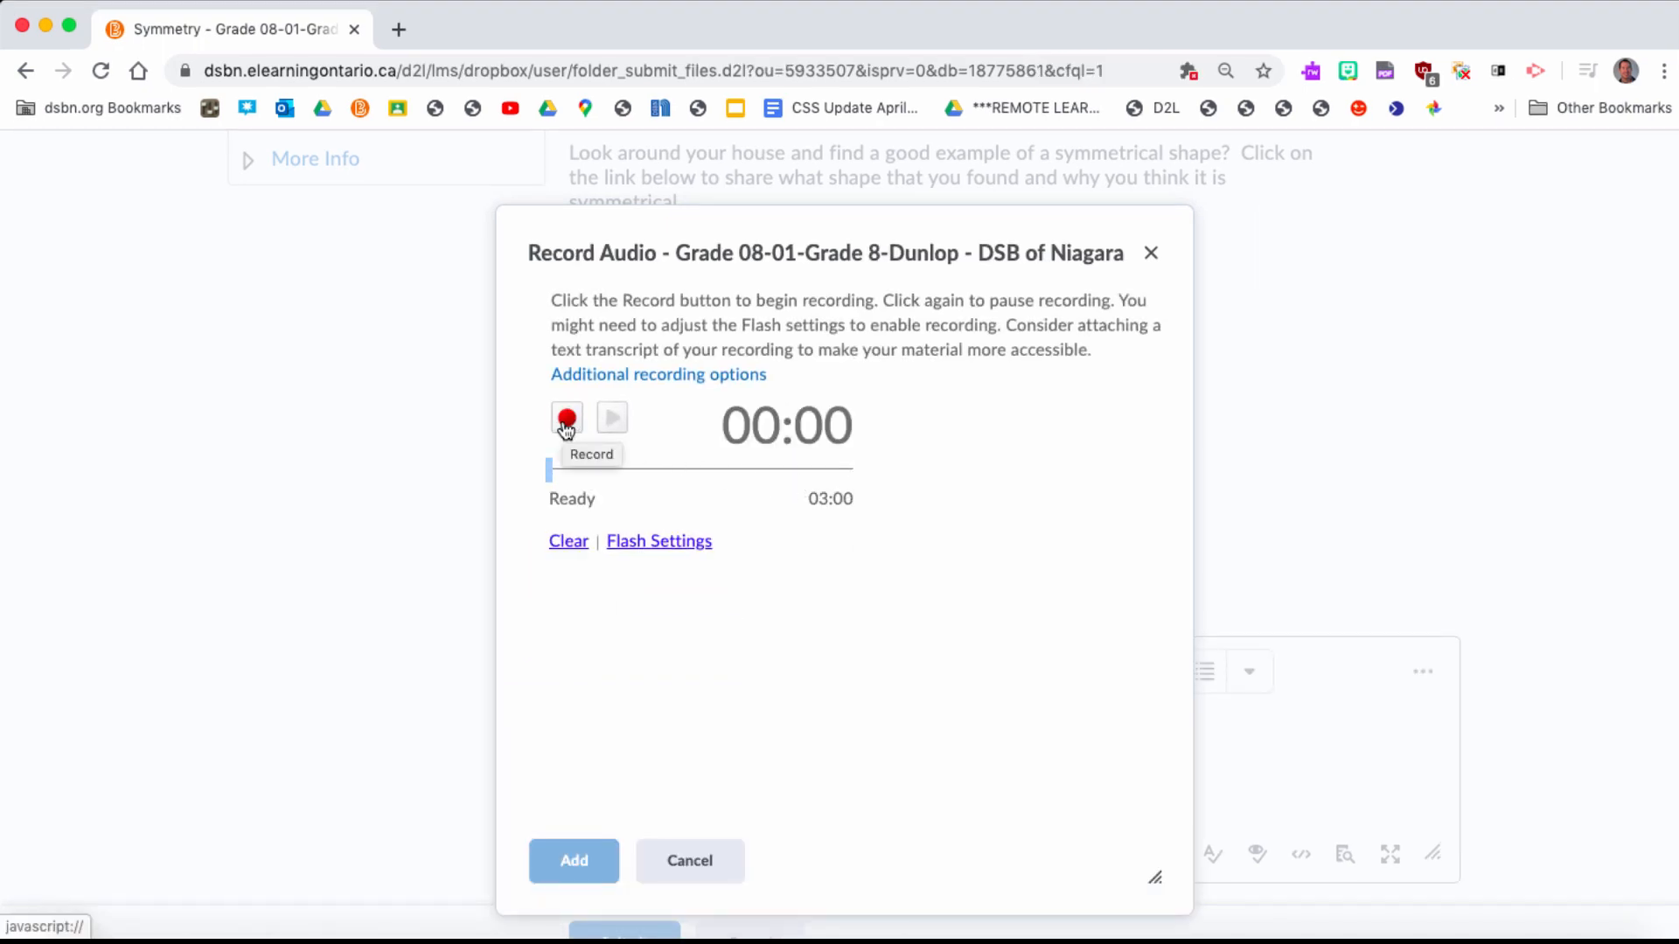
left_click(1149, 254)
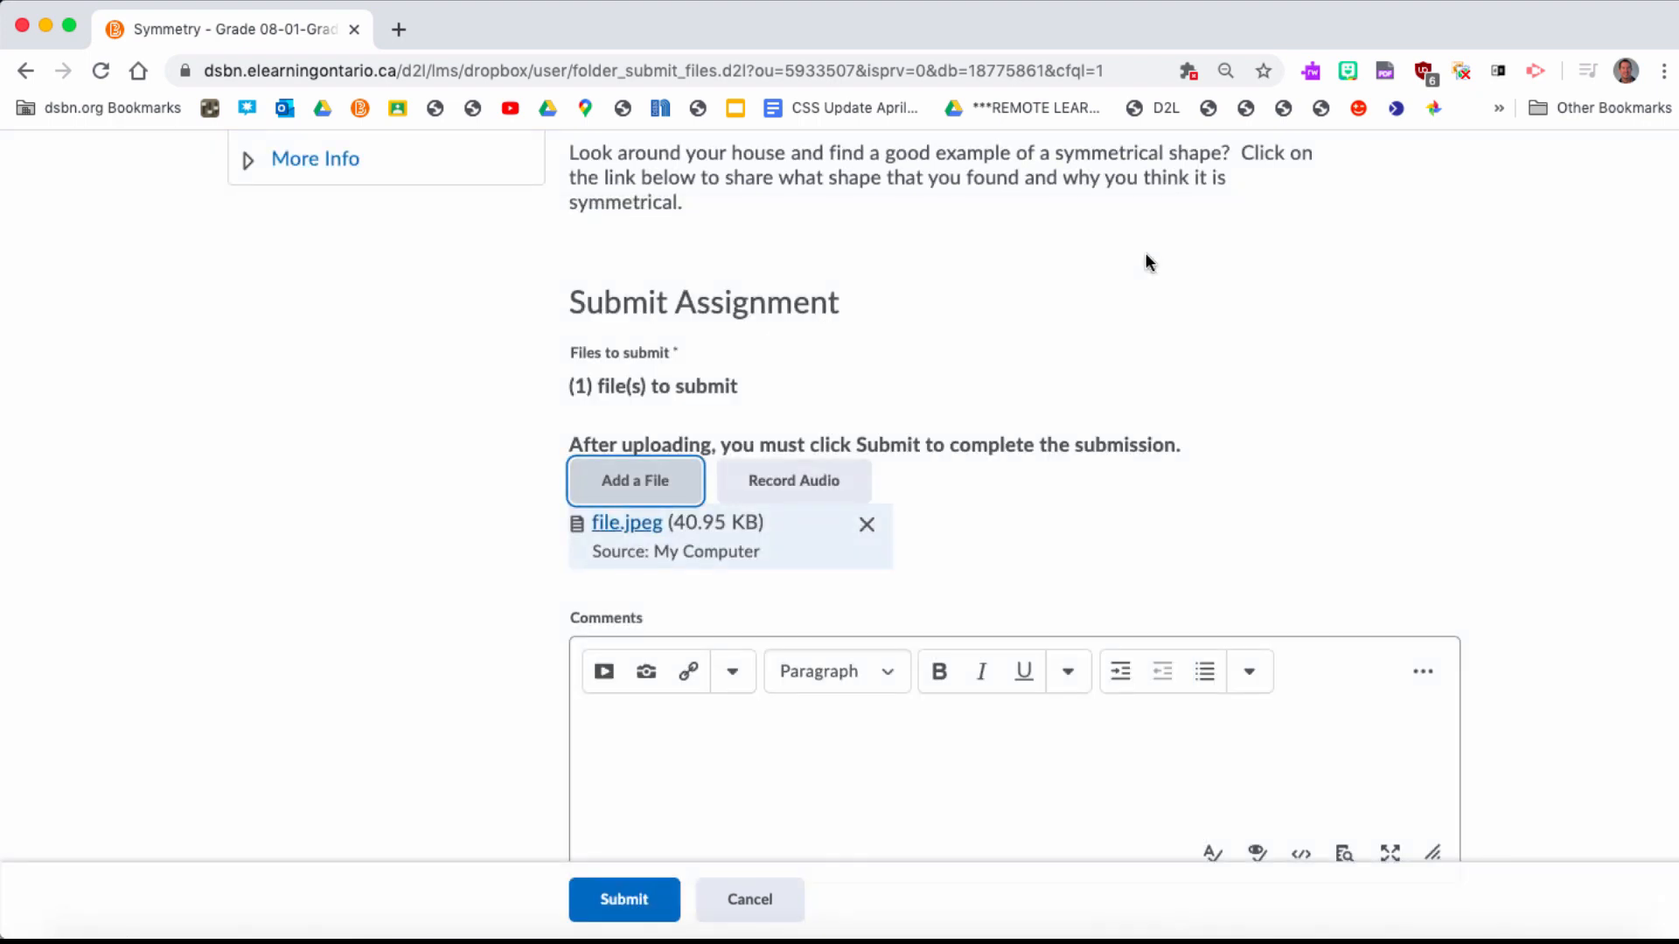
Step: Add the comment "Thank you!" to the submission, submit the assignment and finish the submission review
scroll(1012, 682, "down", 1)
left_click(847, 662)
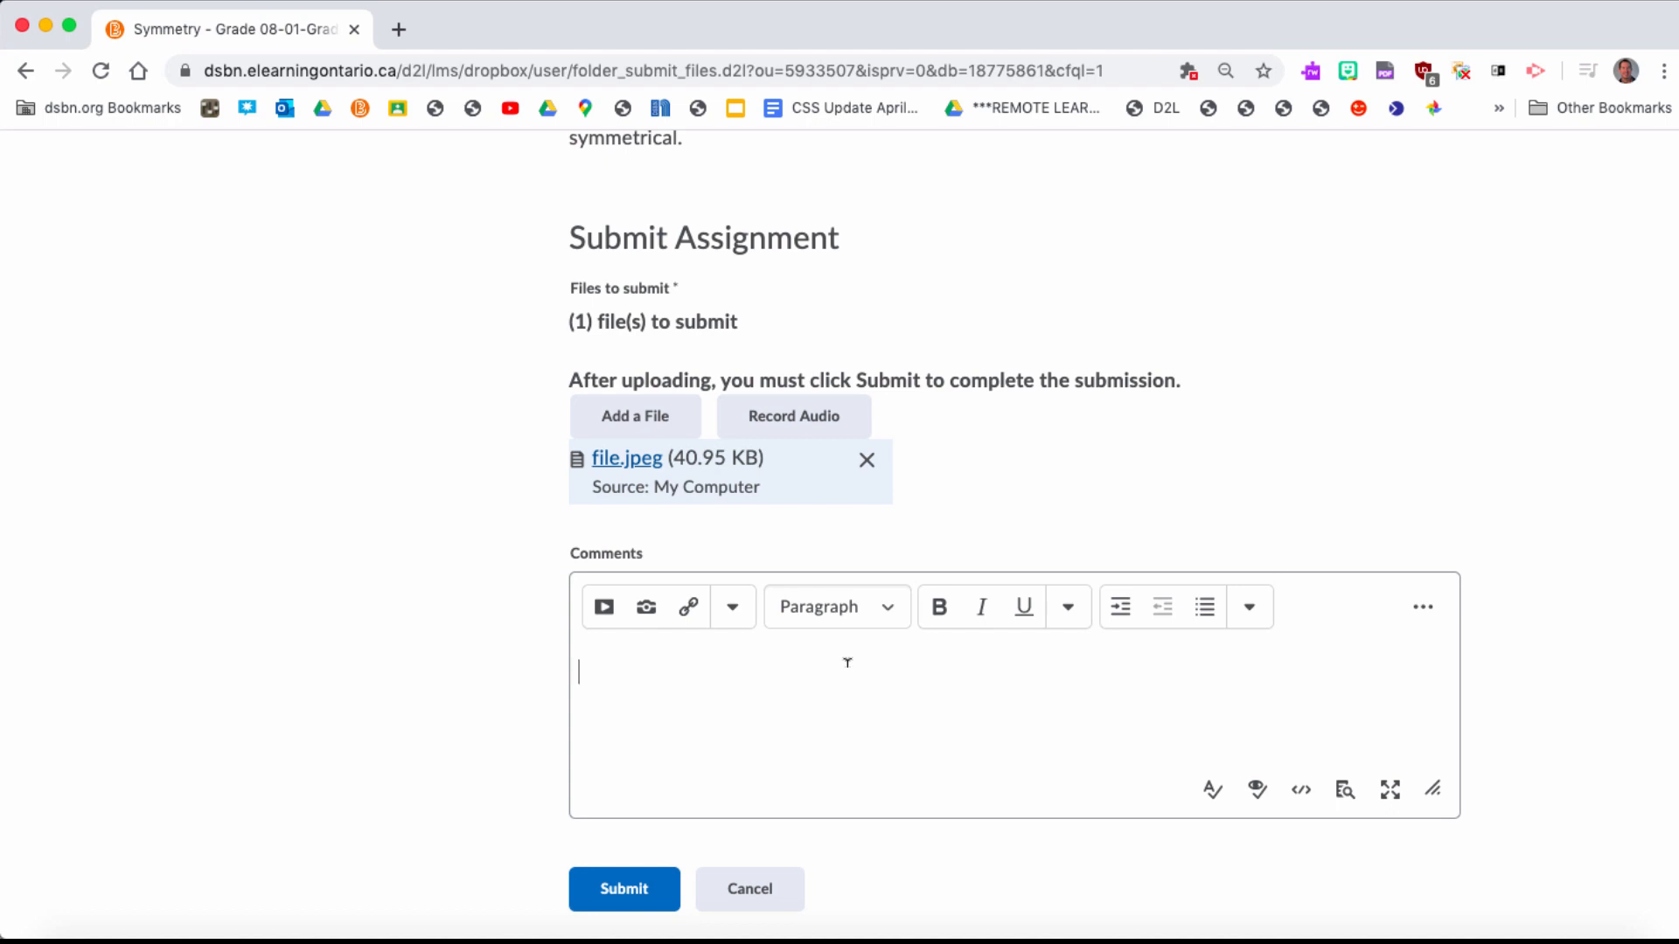
type("Thank you!")
left_click(630, 889)
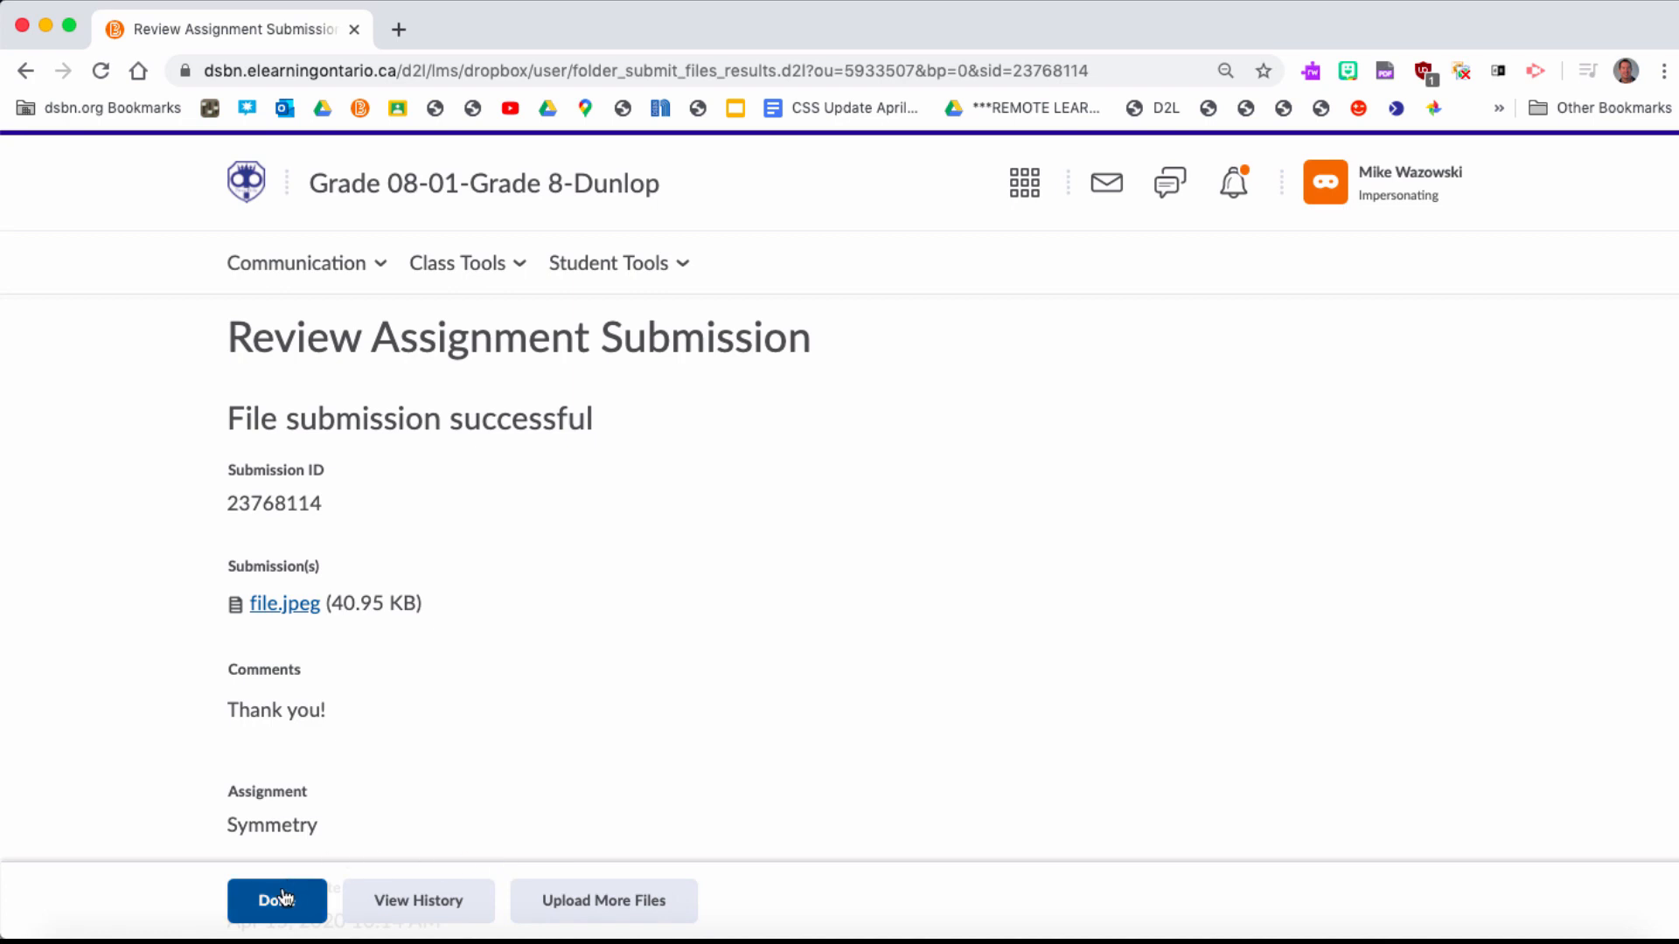
left_click(282, 897)
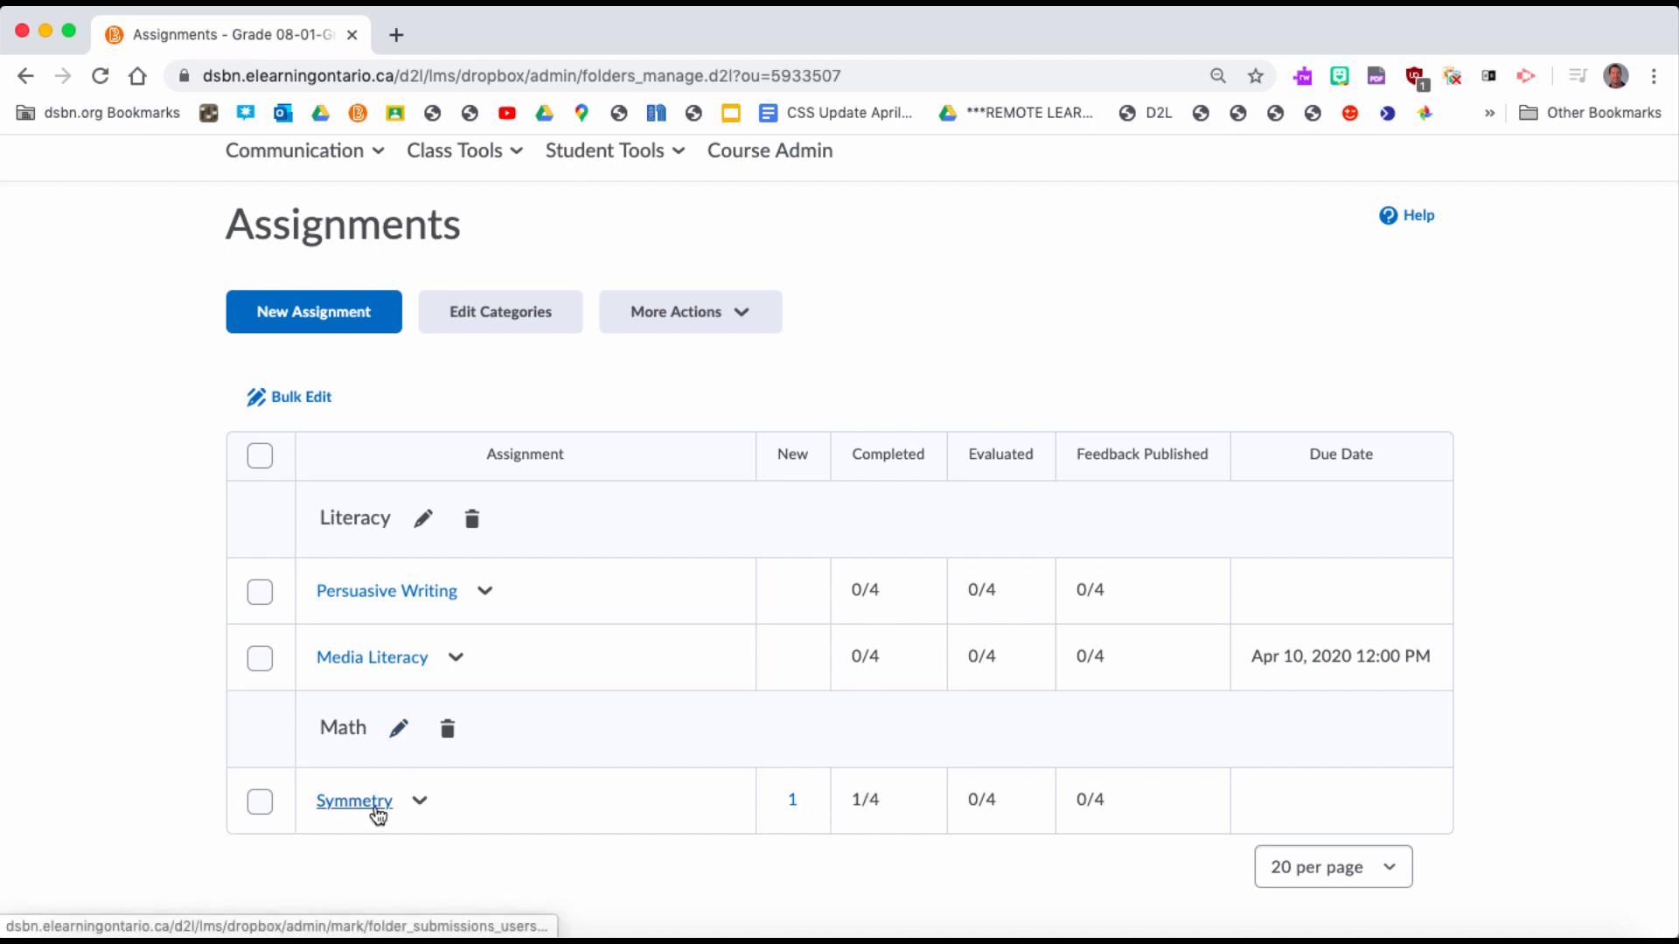
Step: From the teacher's assignments list, open the Symmetry submissions and view the student's file and comment
left_click(377, 812)
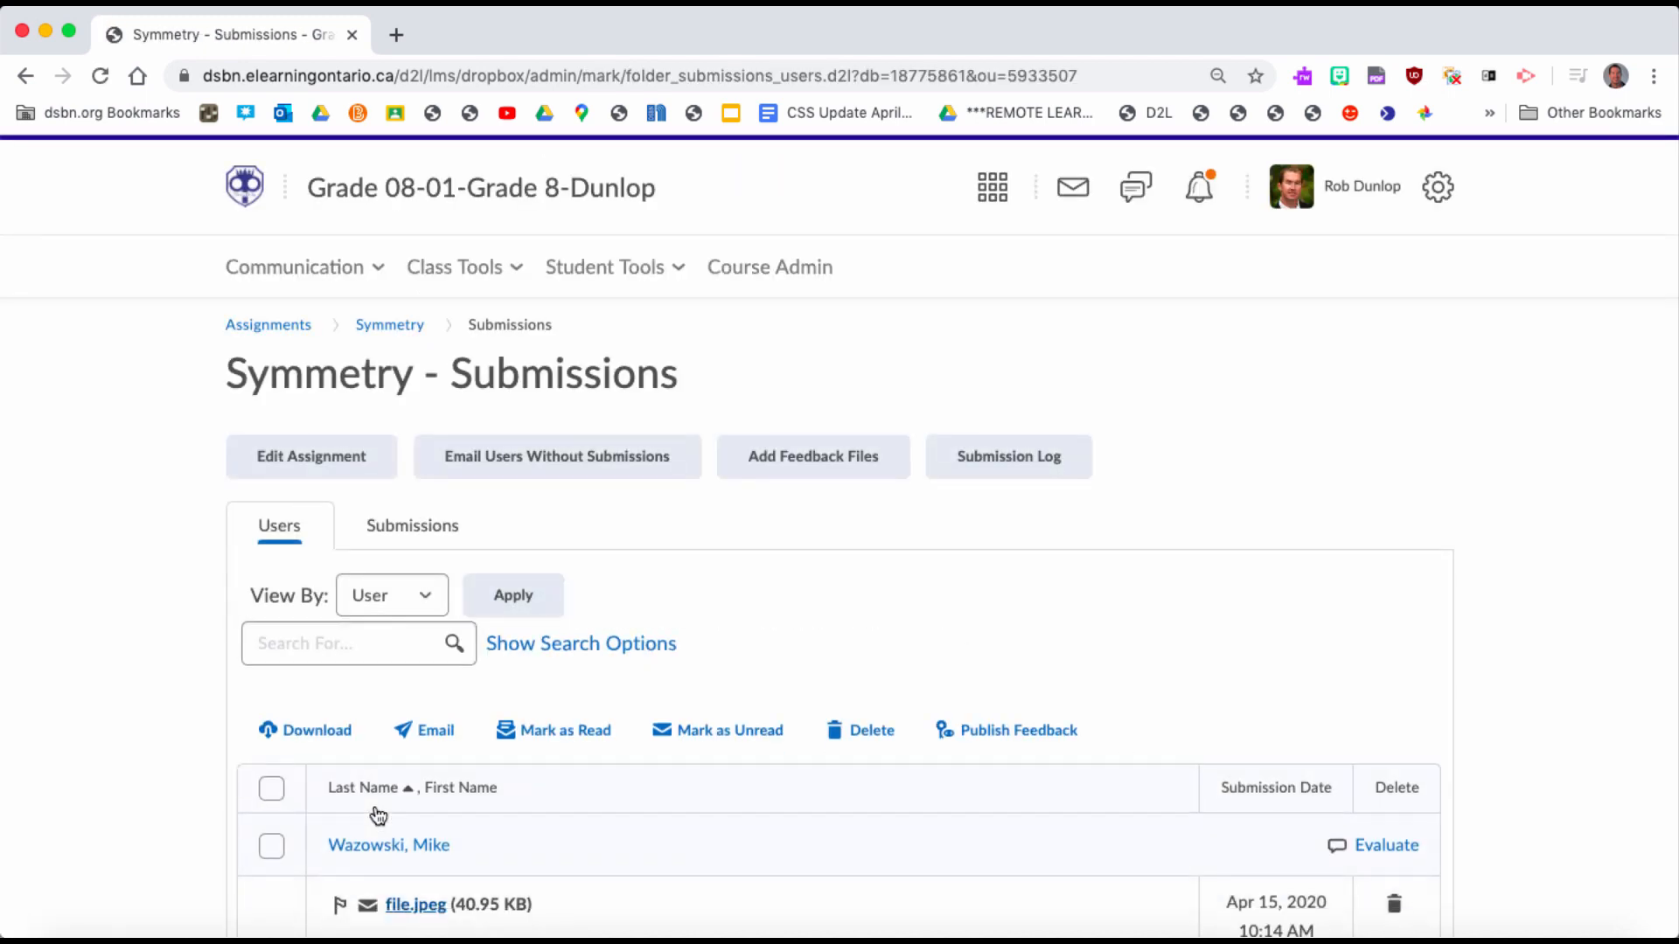
scroll(378, 815, "down", 3)
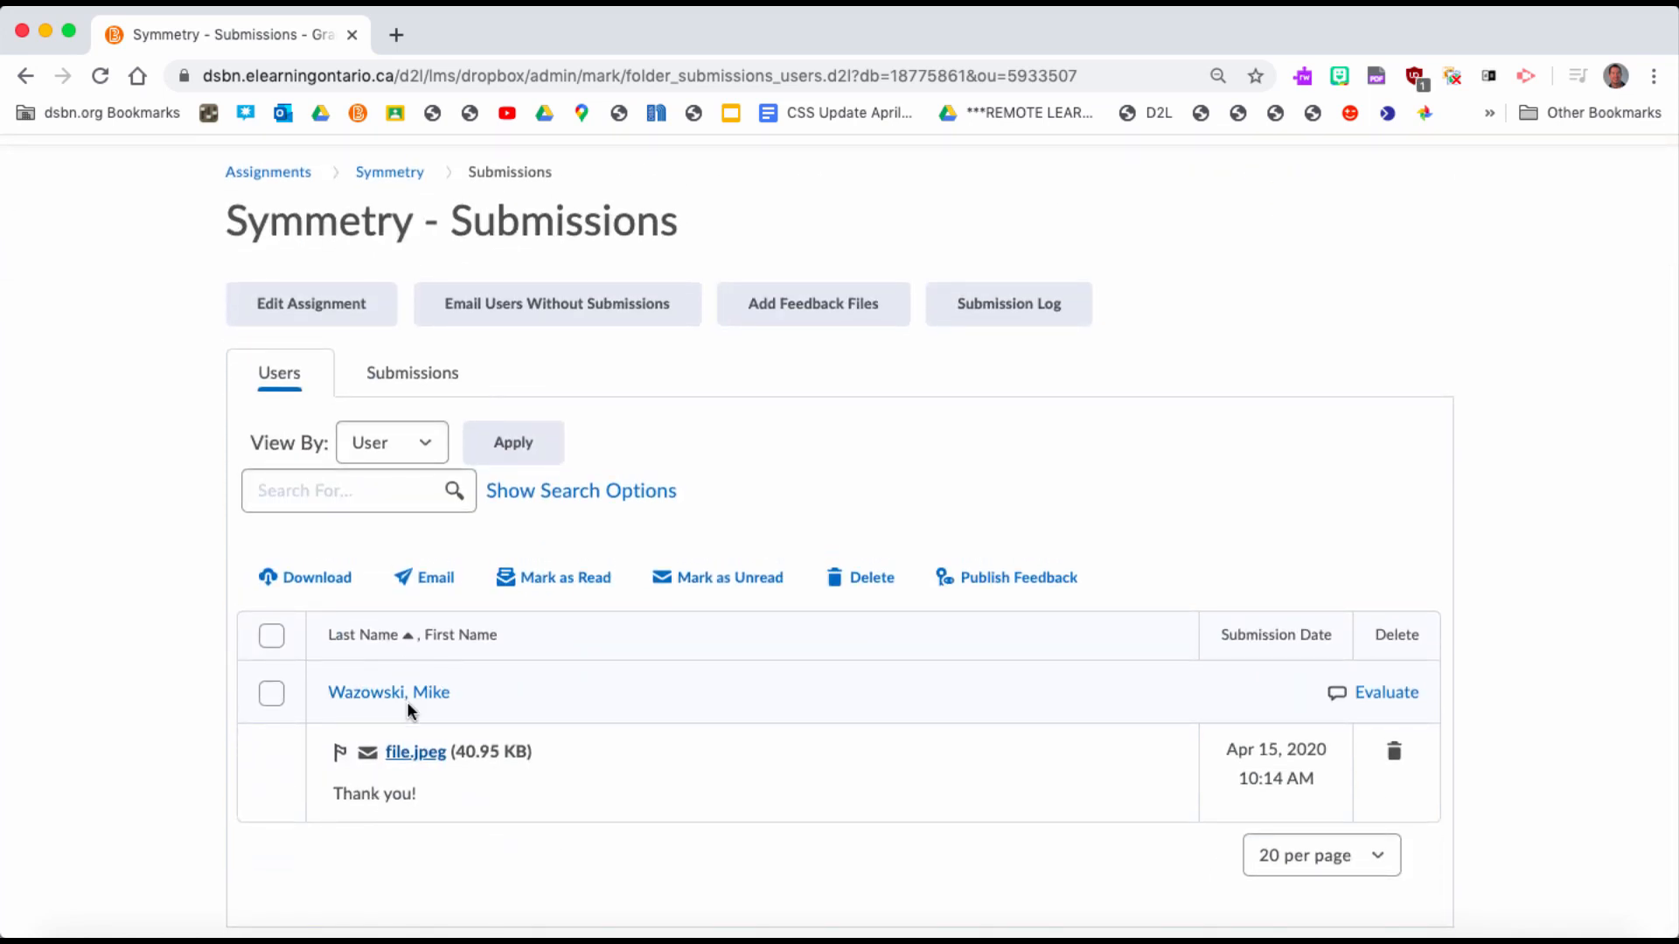